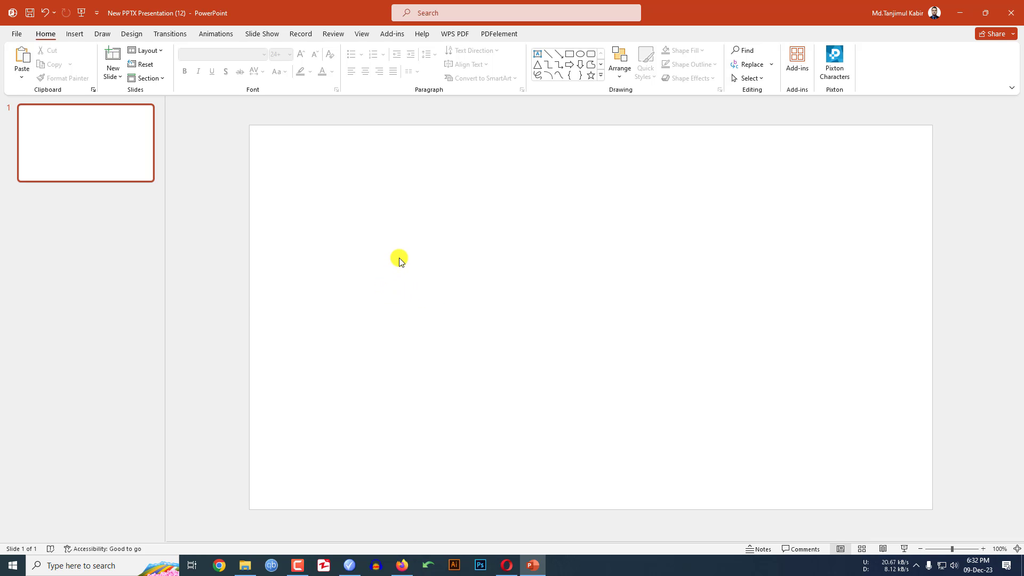
- Insert the fig, grapes and pomegranate photo from Downloads and snap it to the slide's top-left corner
click(75, 33)
click(85, 61)
click(101, 112)
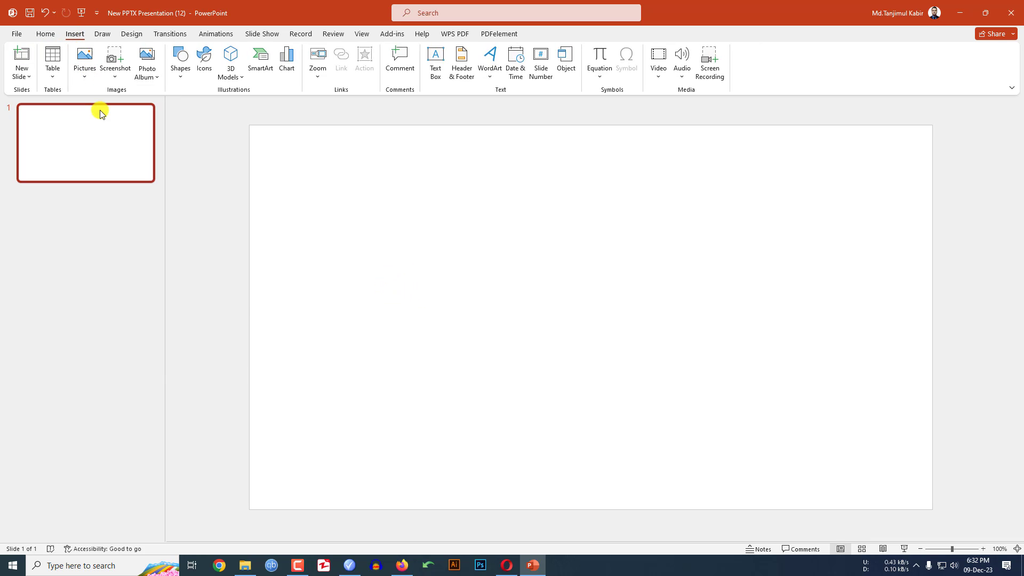
click(141, 234)
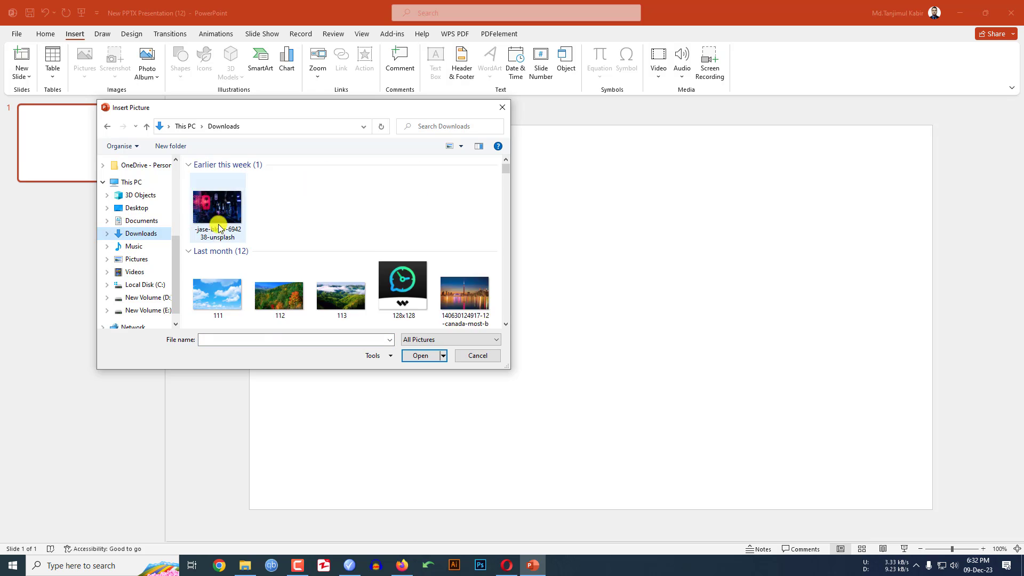
click(217, 203)
click(421, 355)
drag(415, 341, 459, 222)
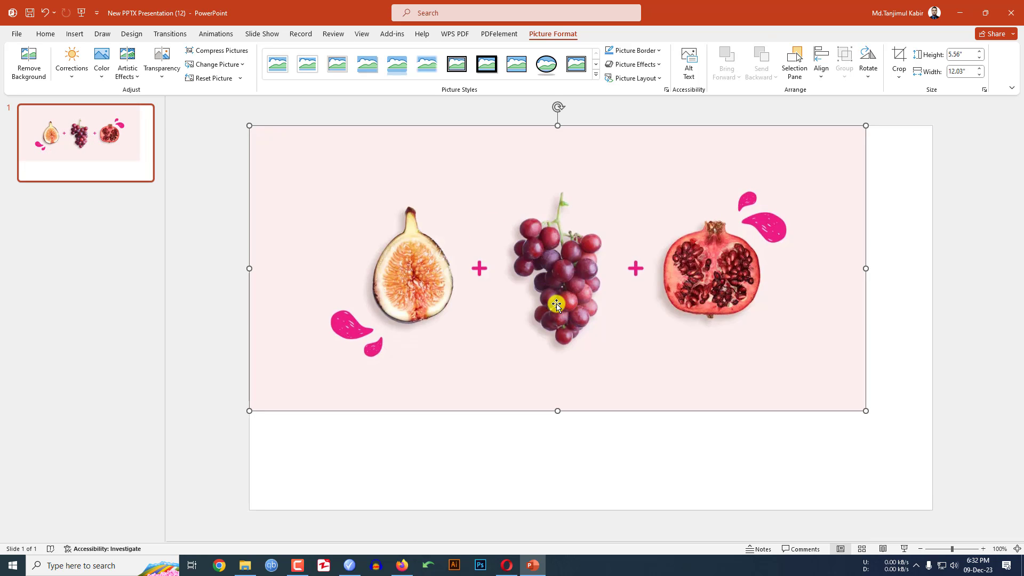
click(899, 77)
- Crop the fruit picture to a 16:9 aspect ratio and resize it to fill the slide
mouse_move(917, 127)
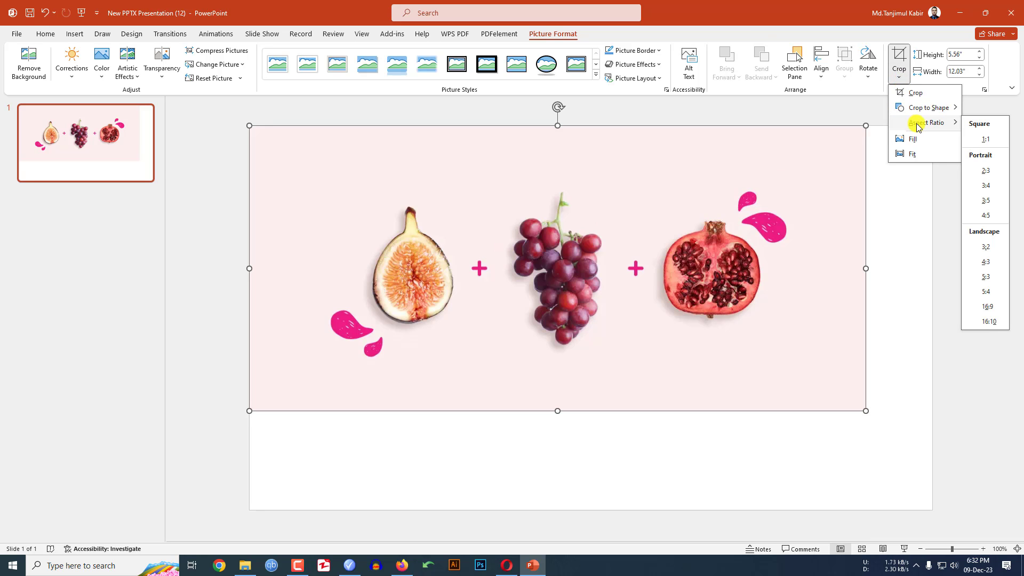
click(996, 307)
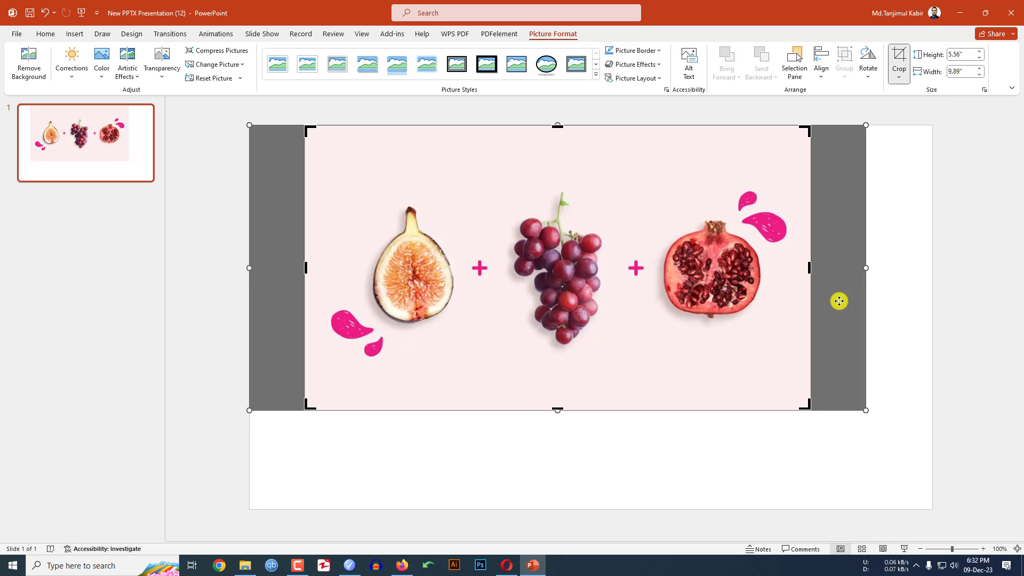
click(903, 235)
drag(727, 258, 677, 256)
drag(758, 409, 932, 510)
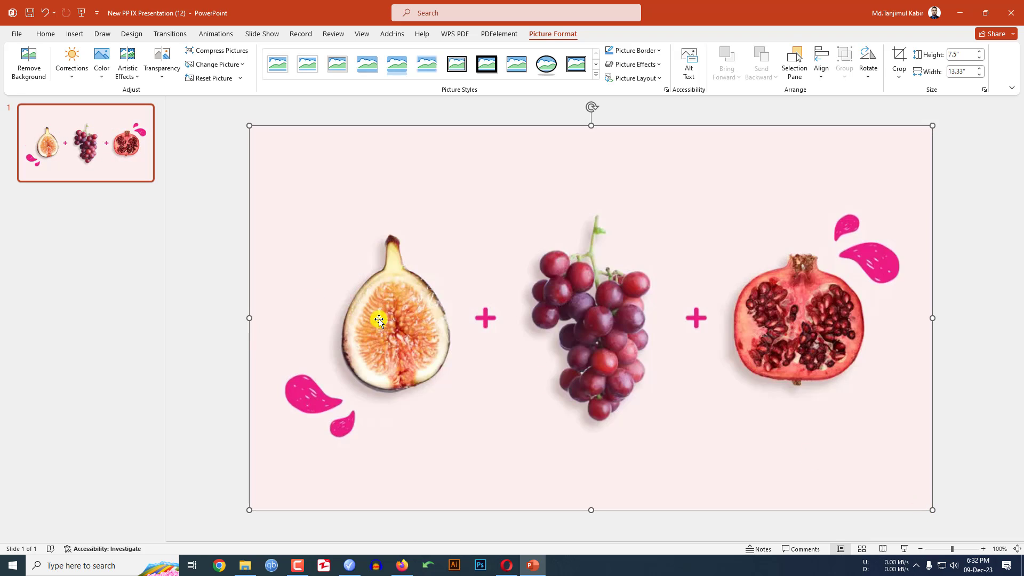
- Duplicate the picture, align the copy over the original, and enlarge it to 8.84" × 15.72"
scroll(373, 313, down, 4)
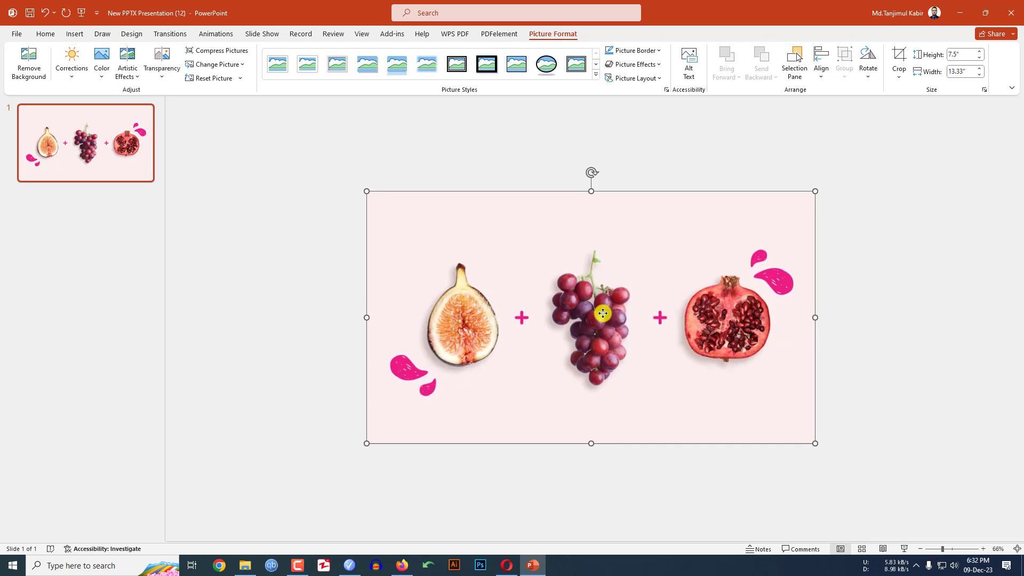
key(ctrl+d)
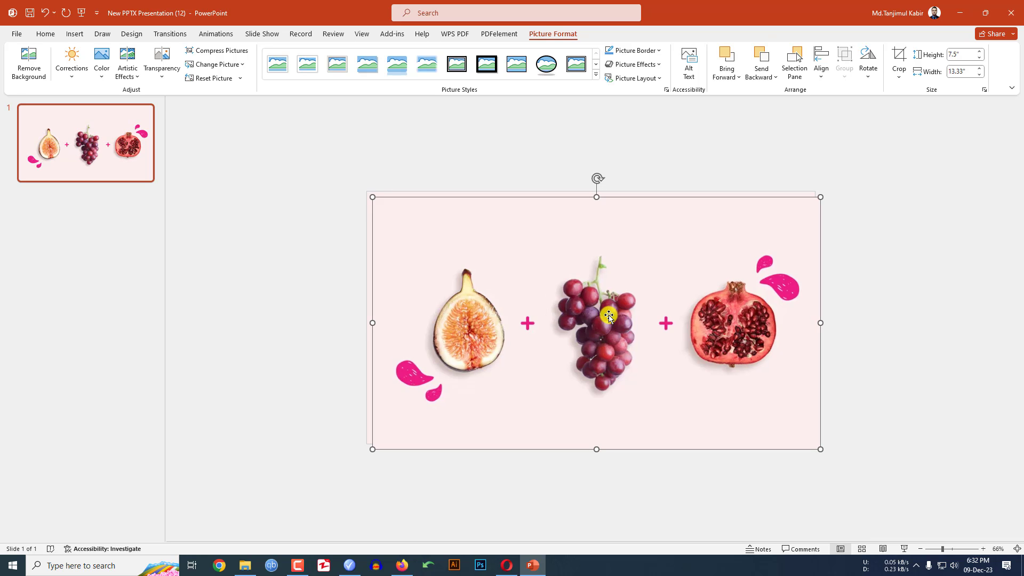
drag(608, 315, 601, 310)
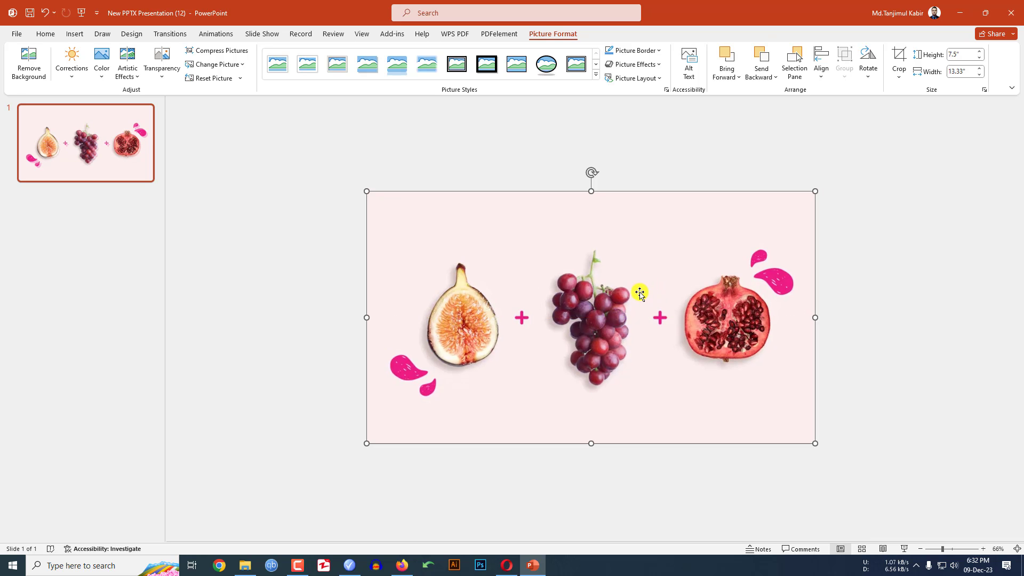
drag(815, 192, 856, 168)
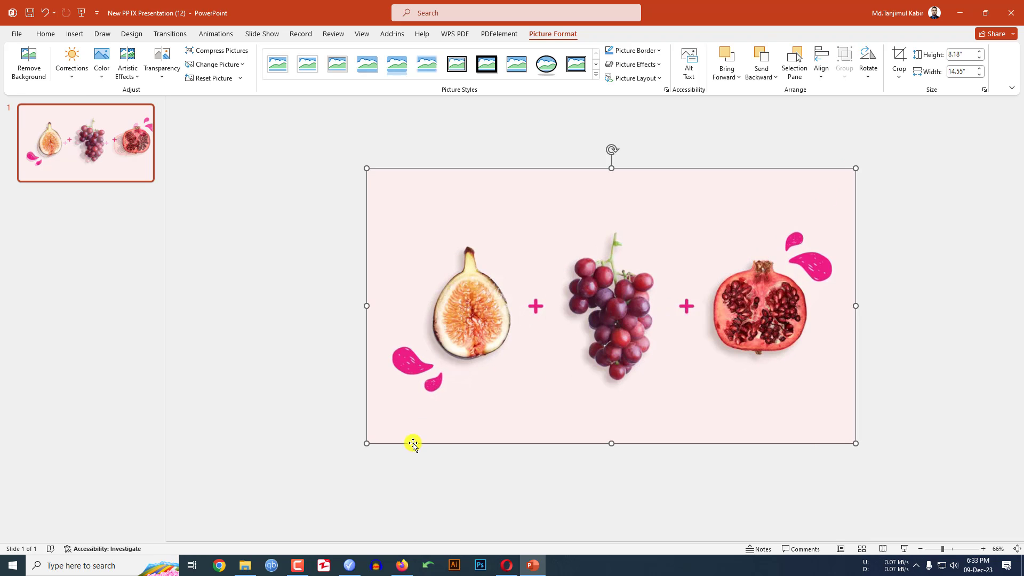
drag(366, 443, 327, 466)
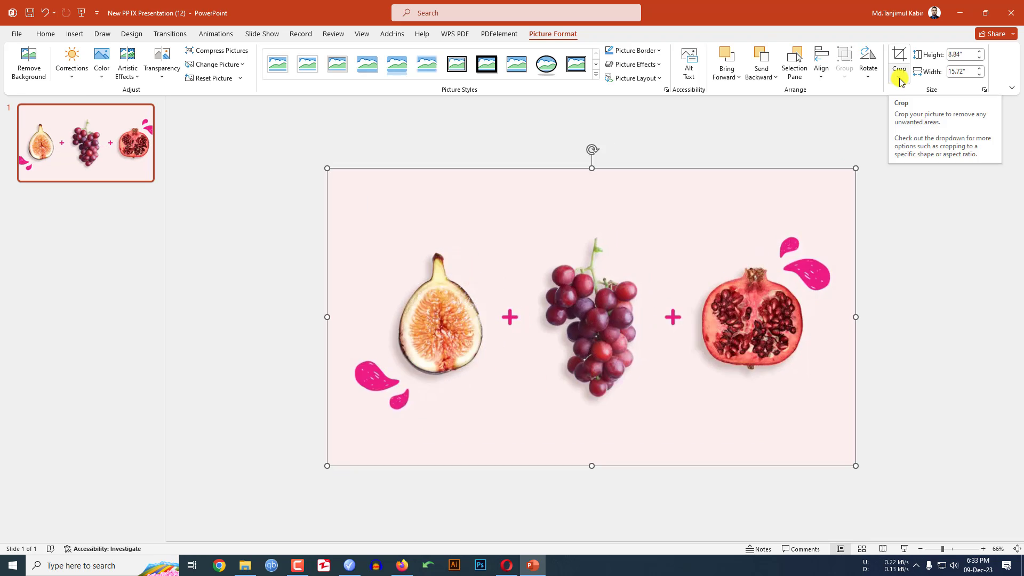
- Crop the enlarged copy to a 1:1 square of 4.97 inches framing the grapes
click(900, 79)
mouse_move(927, 124)
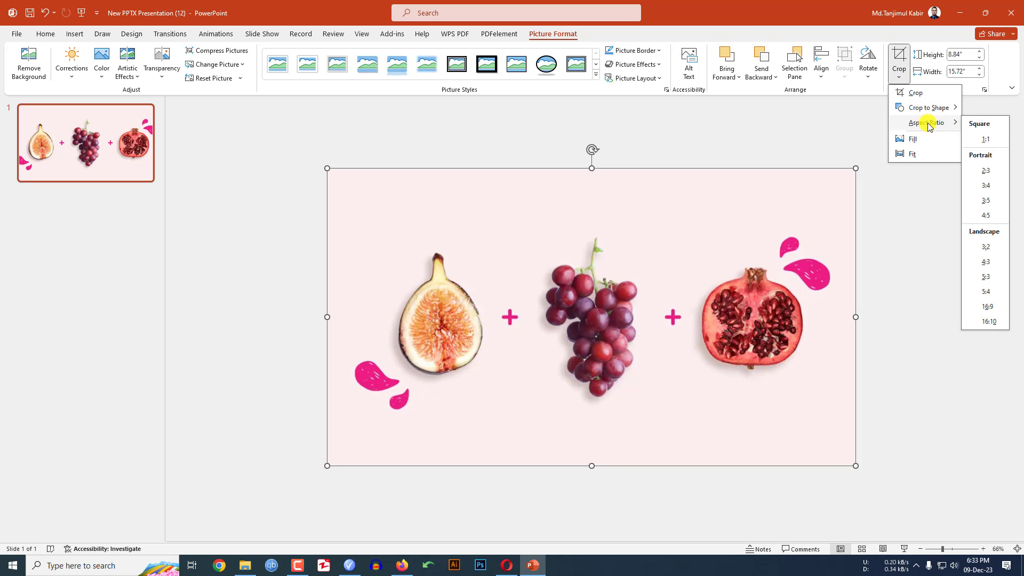
click(985, 140)
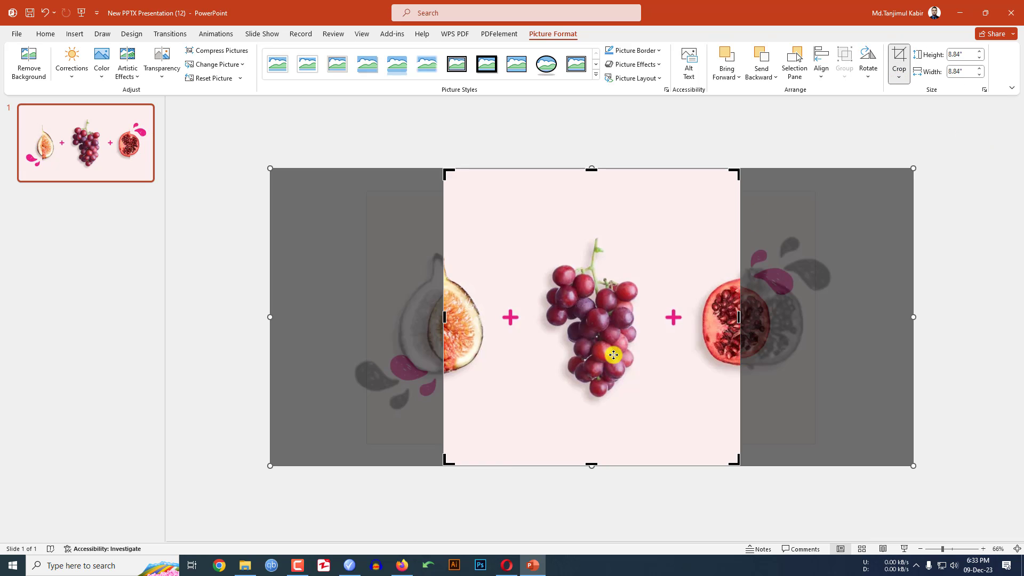
drag(445, 462, 504, 400)
drag(719, 167, 668, 234)
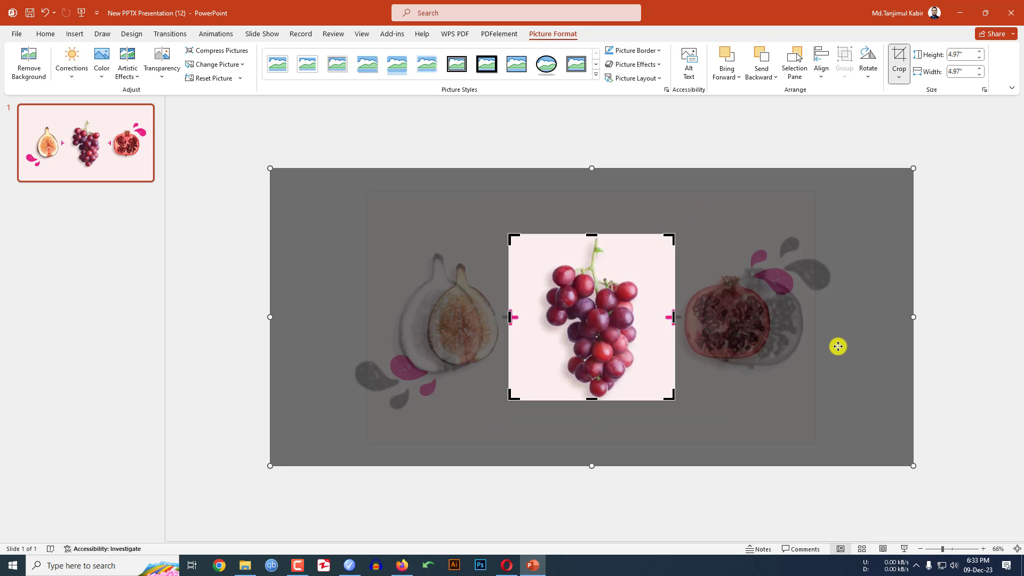
click(790, 141)
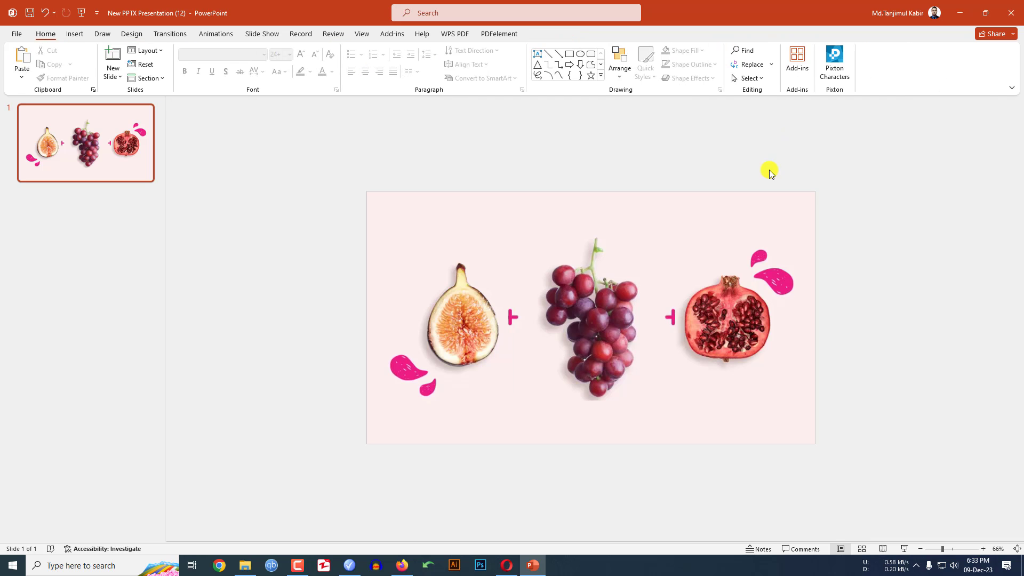
click(608, 297)
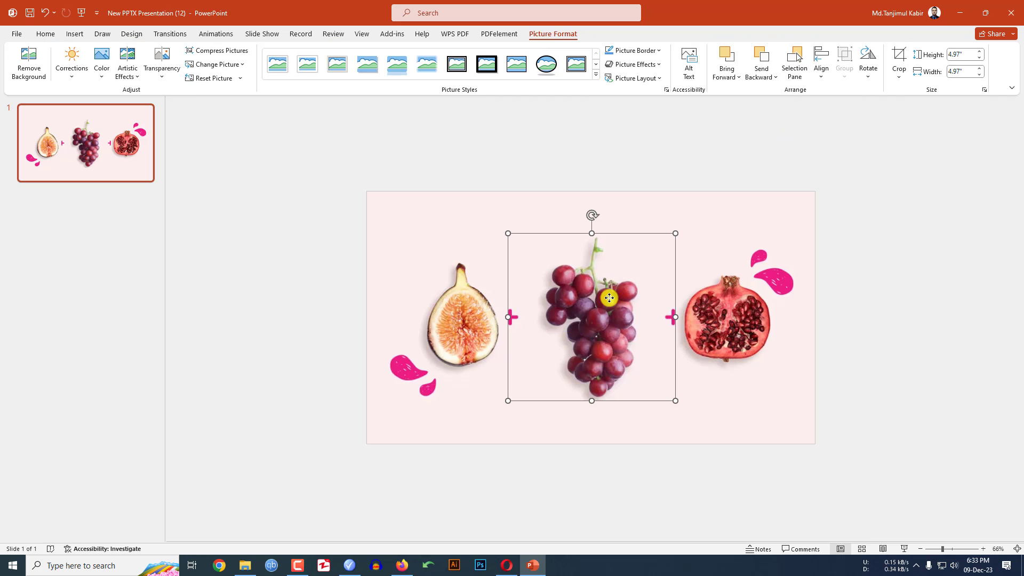
- Give the grapes square a red picture border with a heavier 2¼ pt weight
click(654, 51)
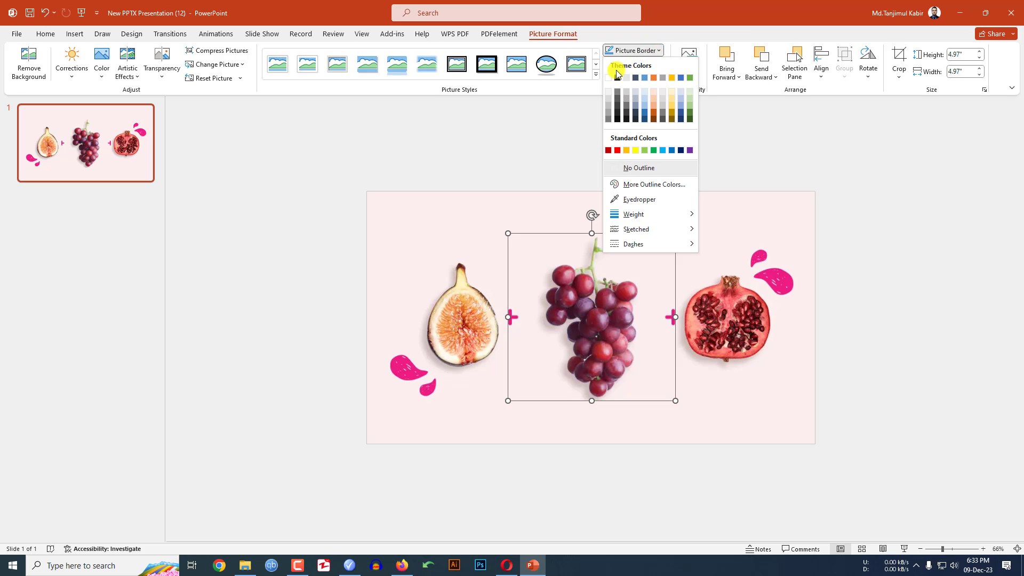
click(617, 150)
click(660, 50)
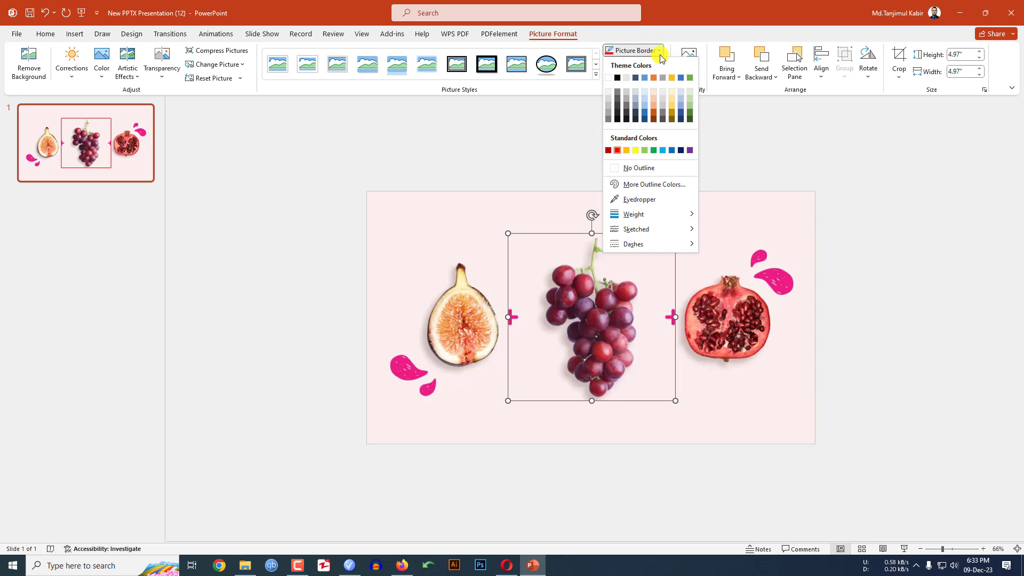
mouse_move(640, 214)
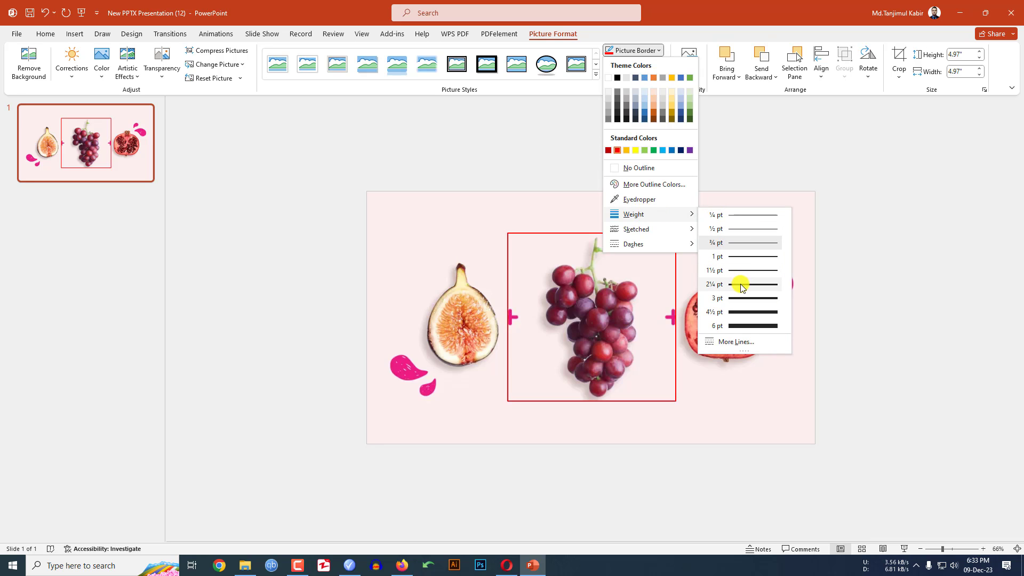
click(742, 299)
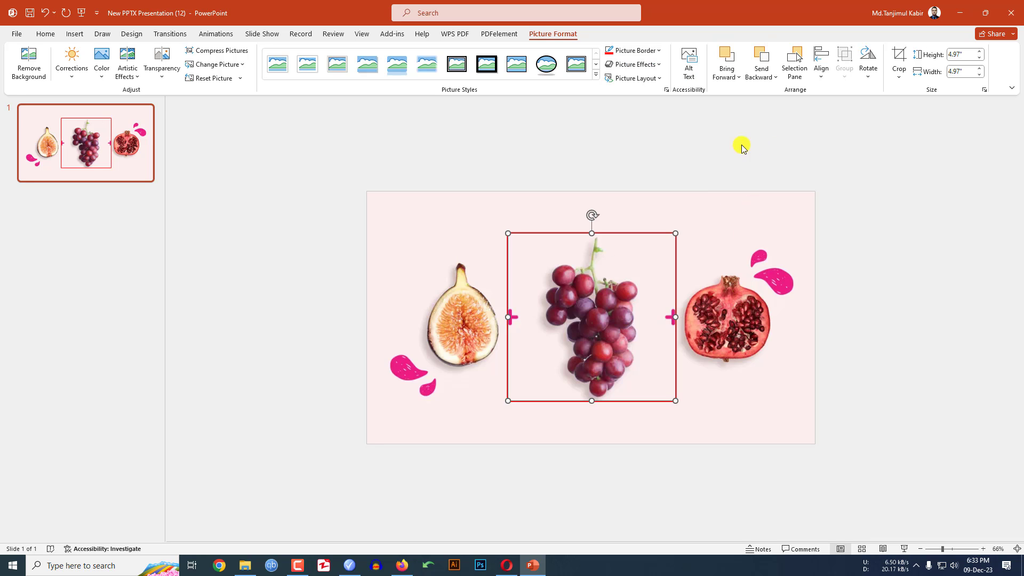
- Crop the red-bordered grapes picture to the Oval shape, making it a circle
click(899, 76)
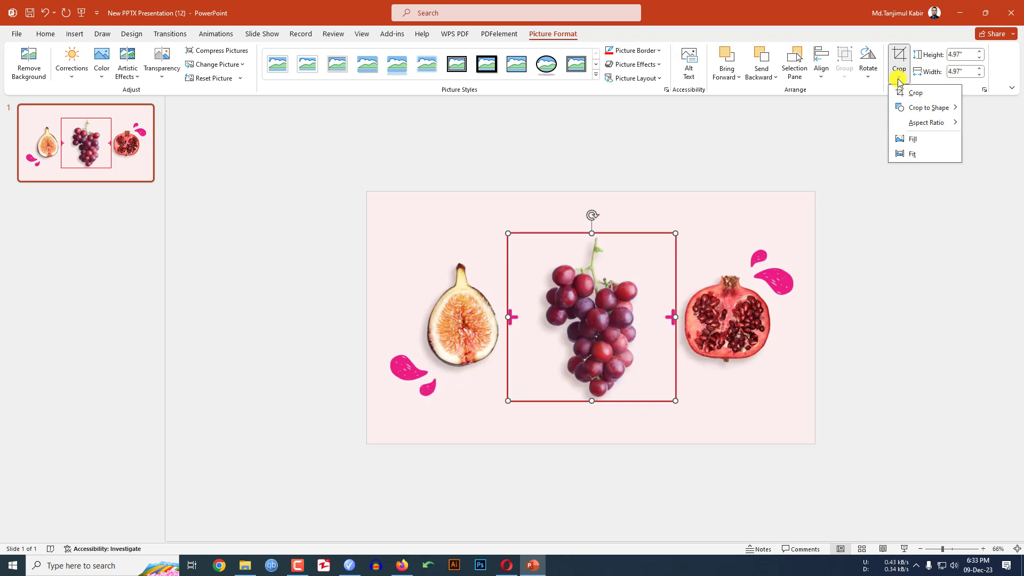
mouse_move(912, 110)
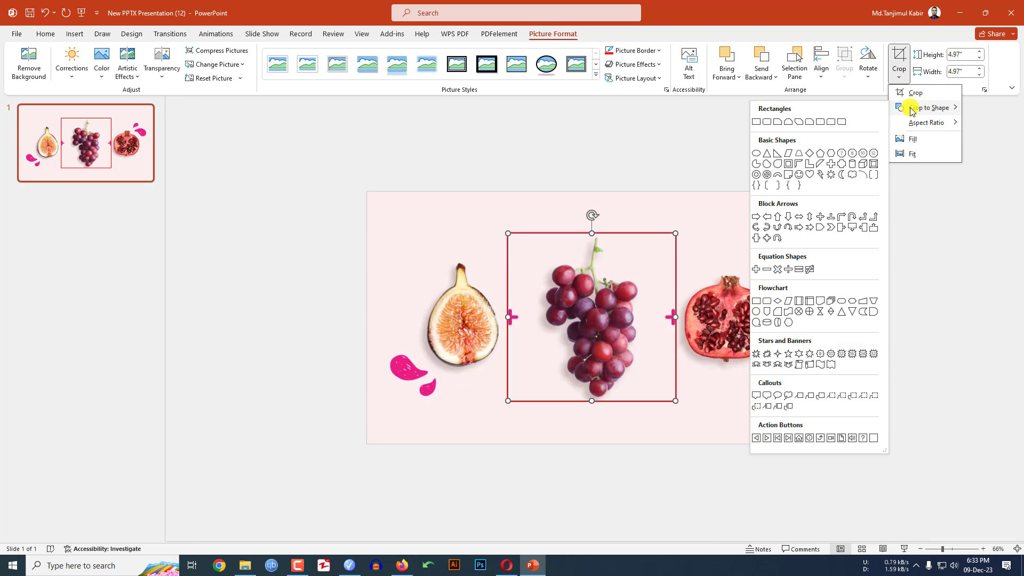
click(754, 153)
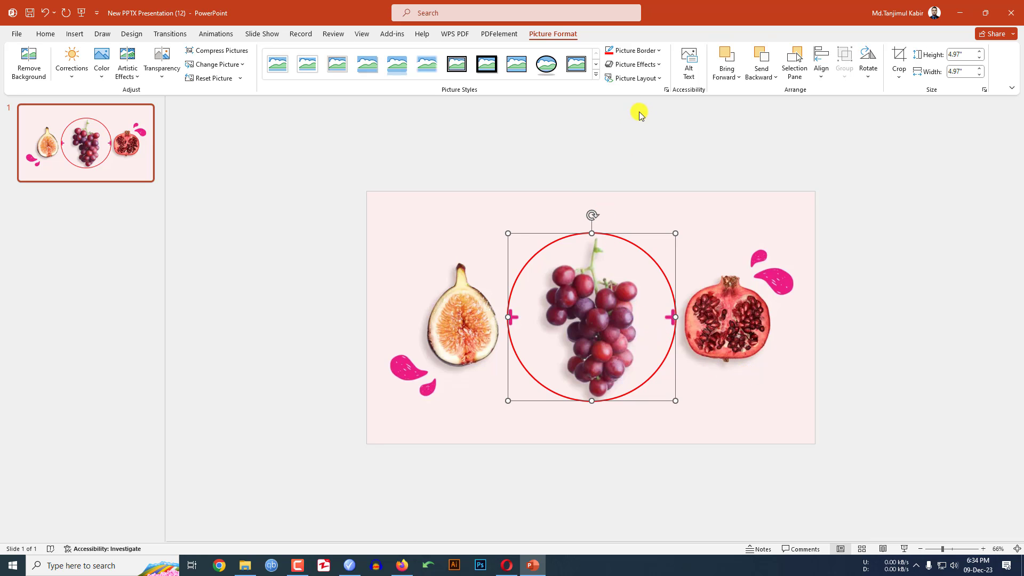
click(650, 64)
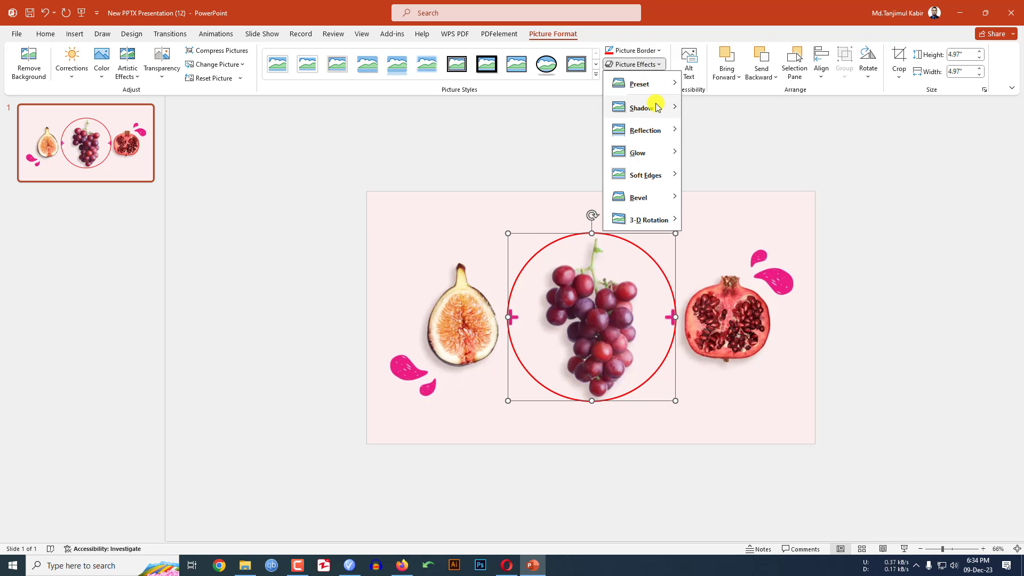
- Apply an Inside: Center shadow to the grapes circle and raise its blur to 26 pt
mouse_move(658, 110)
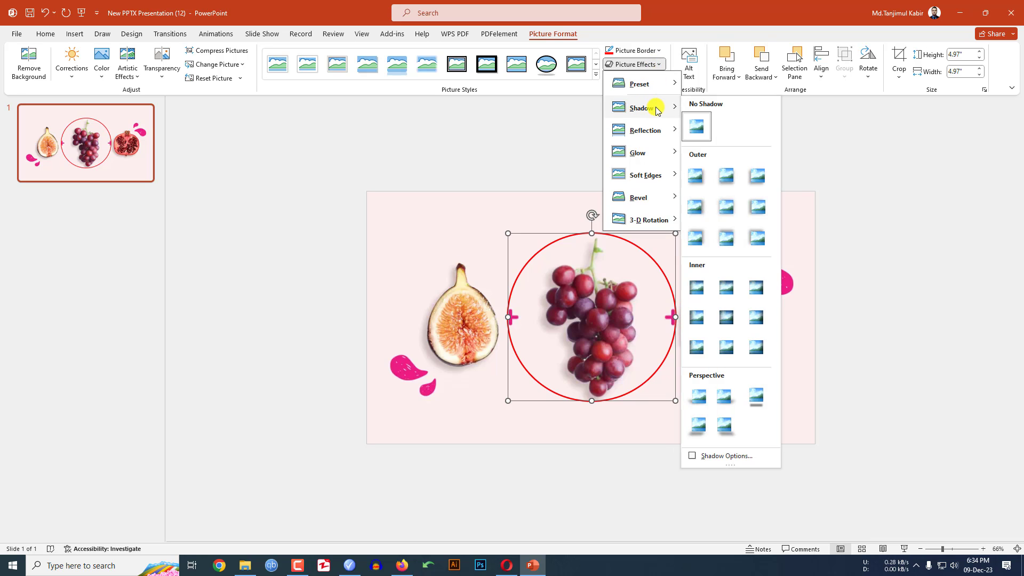
click(727, 320)
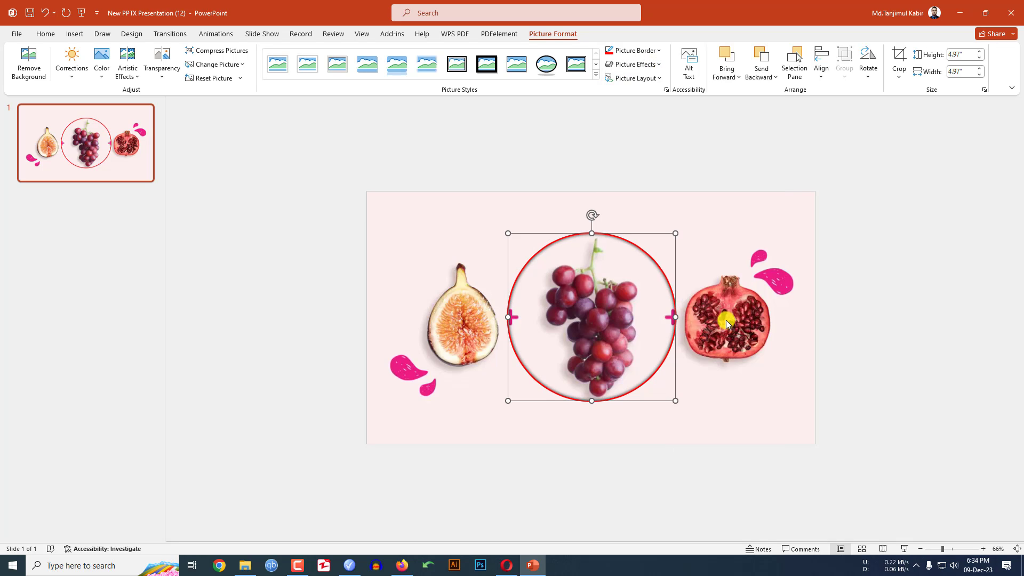
click(666, 90)
click(887, 154)
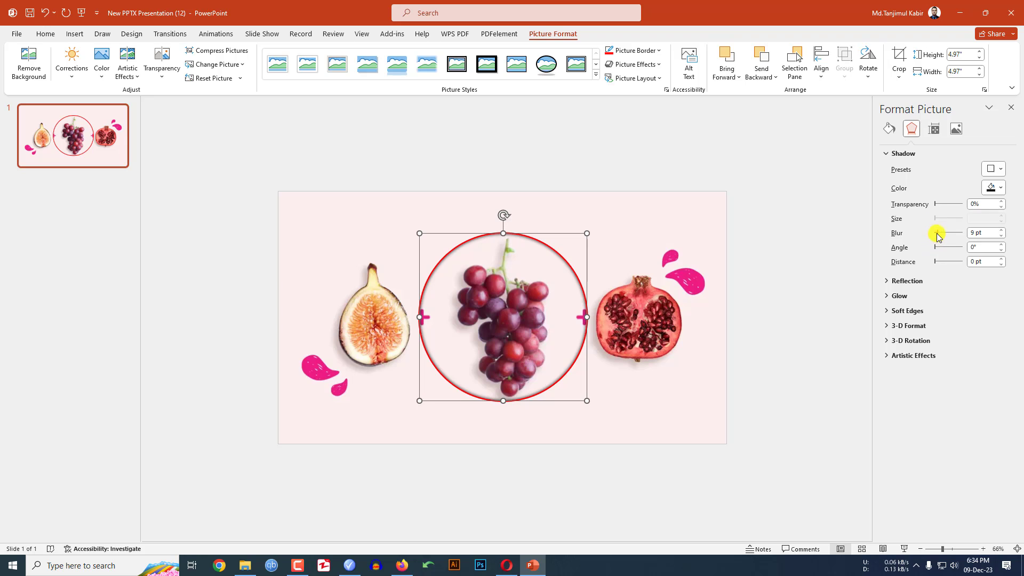
drag(938, 235, 942, 237)
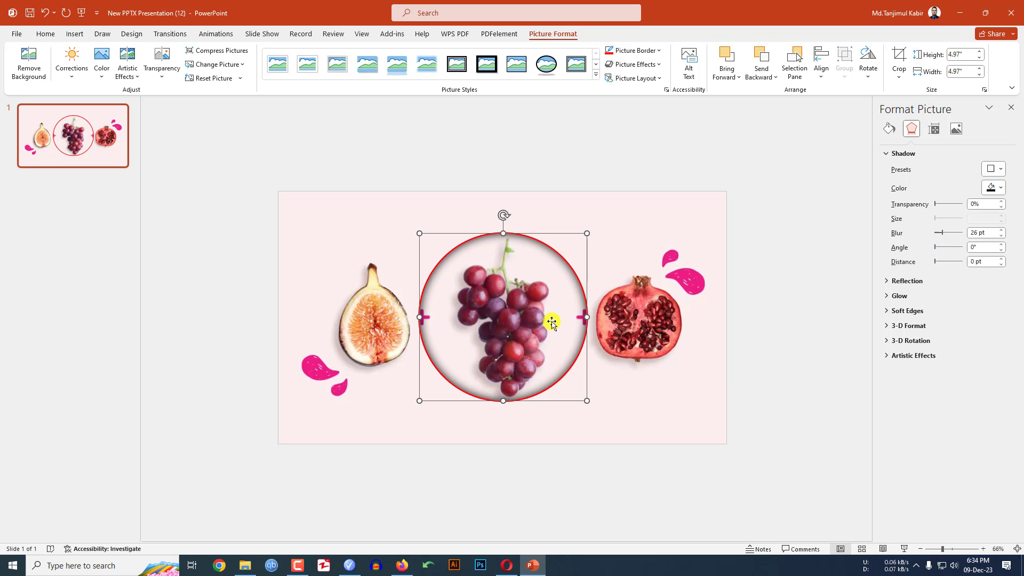
click(770, 315)
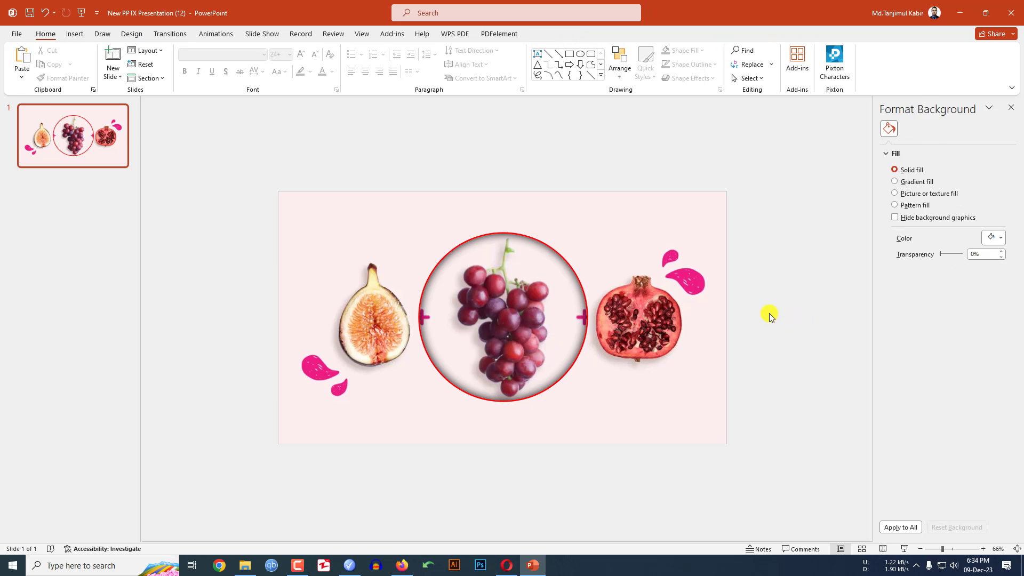
- Draw a slide-sized rectangle over the slide with no outline
click(76, 36)
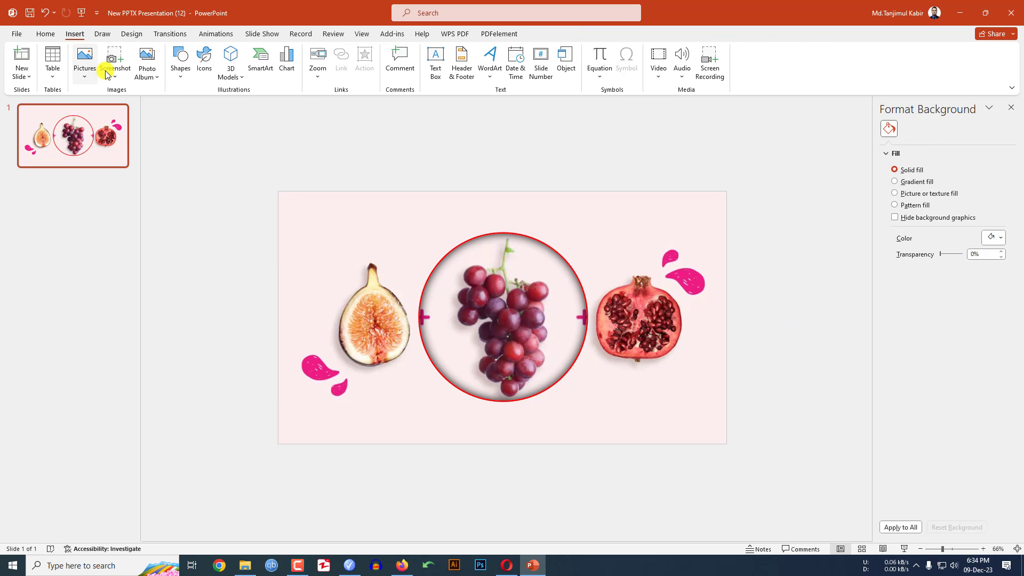
click(179, 70)
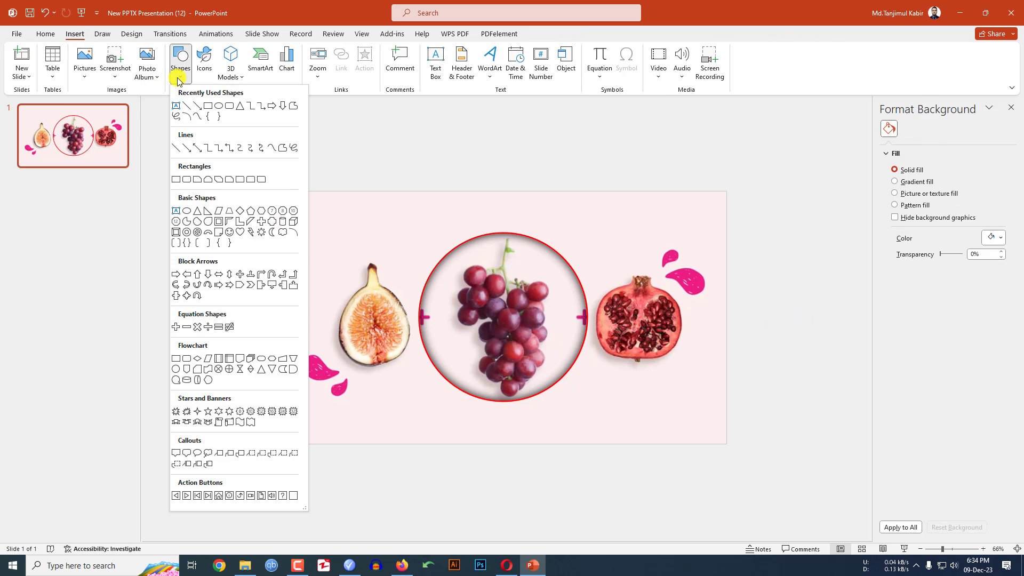
click(209, 109)
drag(279, 191, 727, 443)
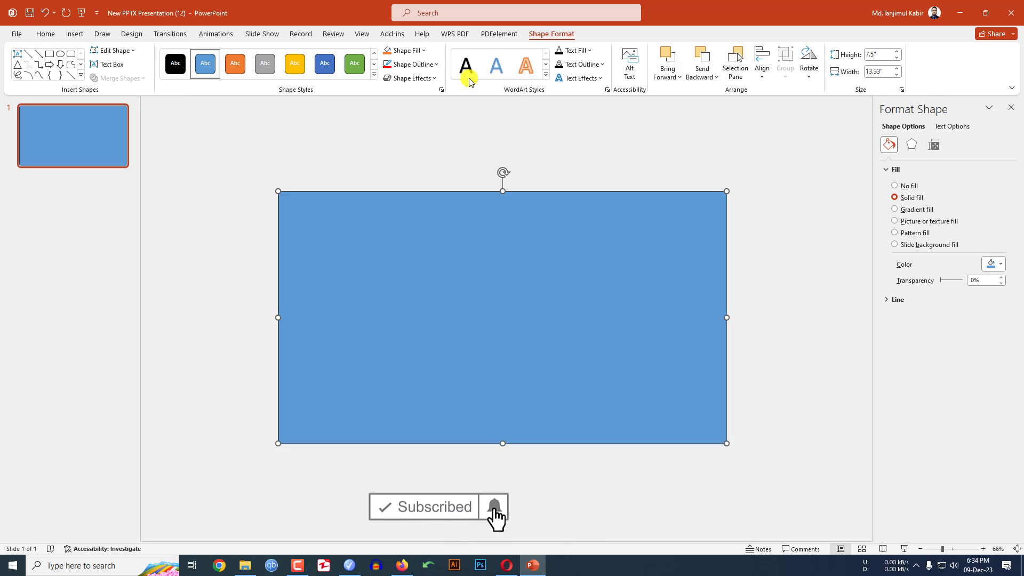
click(428, 70)
click(415, 182)
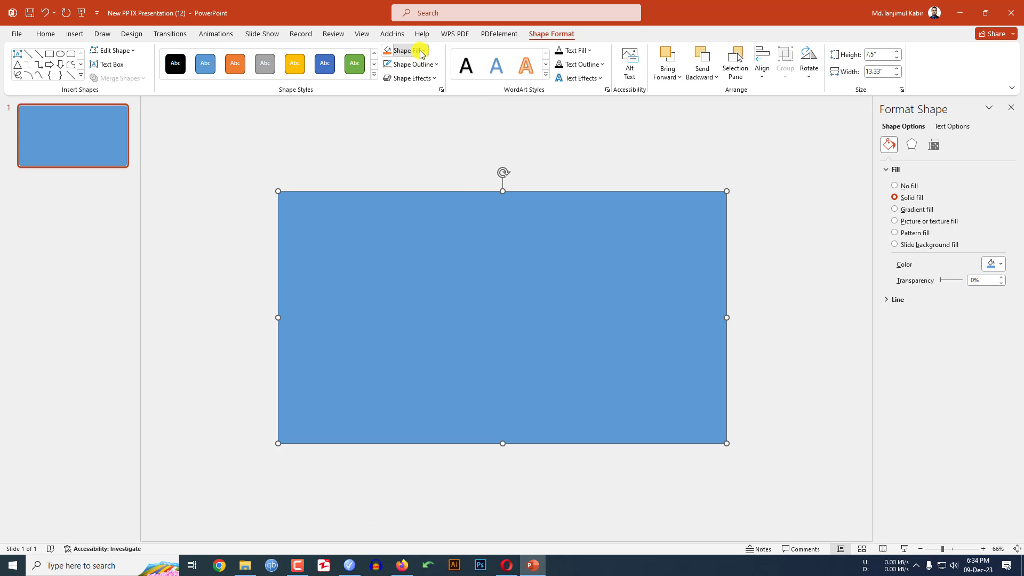
- Fill the rectangle black at 24% transparency and send it backward behind the grapes circle
click(421, 51)
click(398, 78)
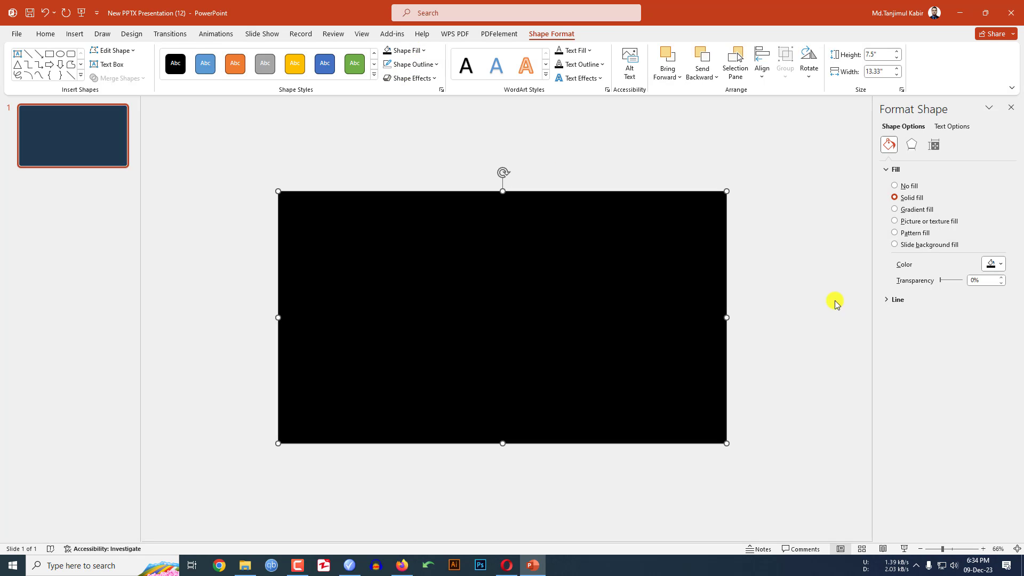
drag(940, 286, 944, 284)
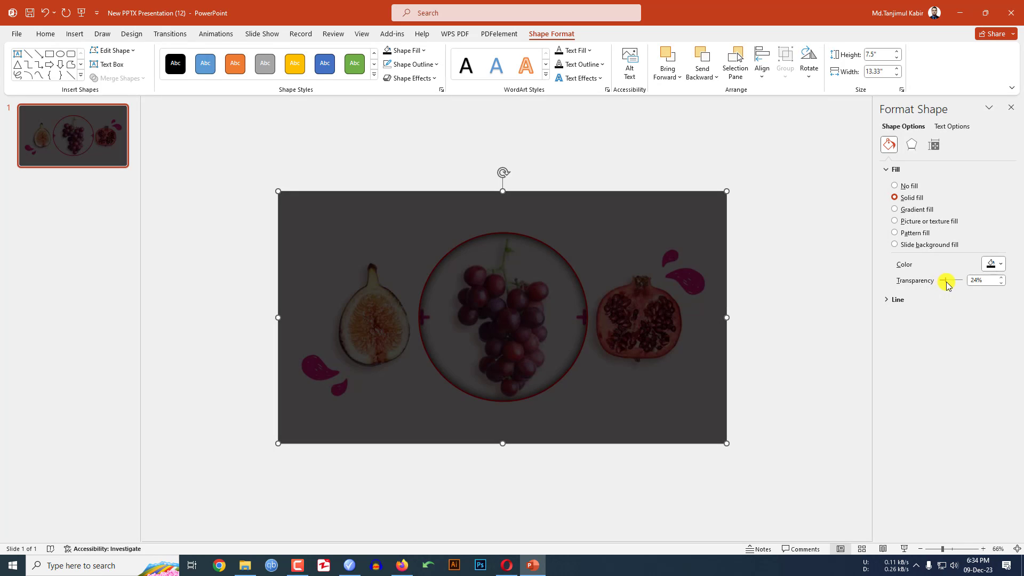
right_click(627, 392)
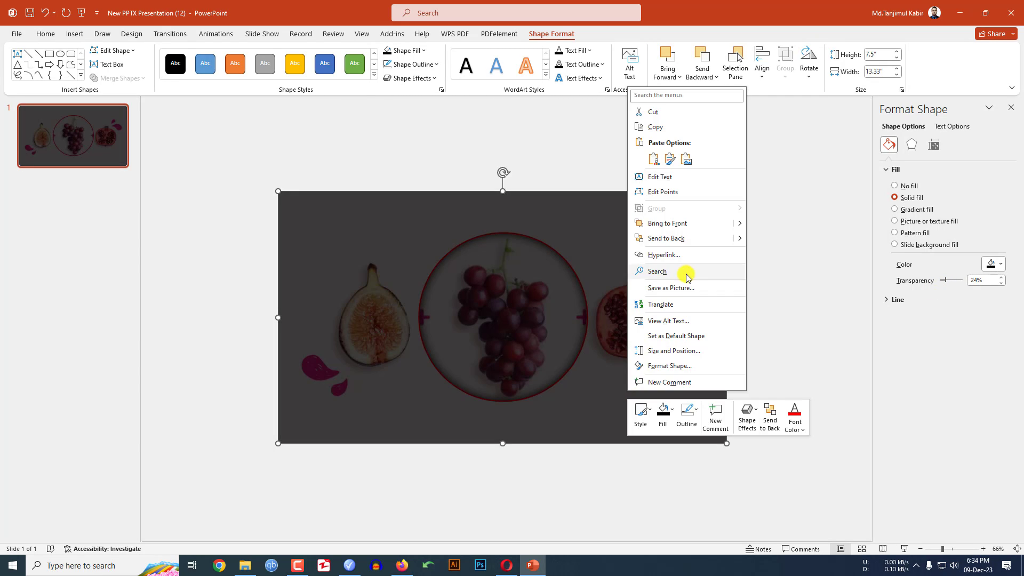
mouse_move(742, 240)
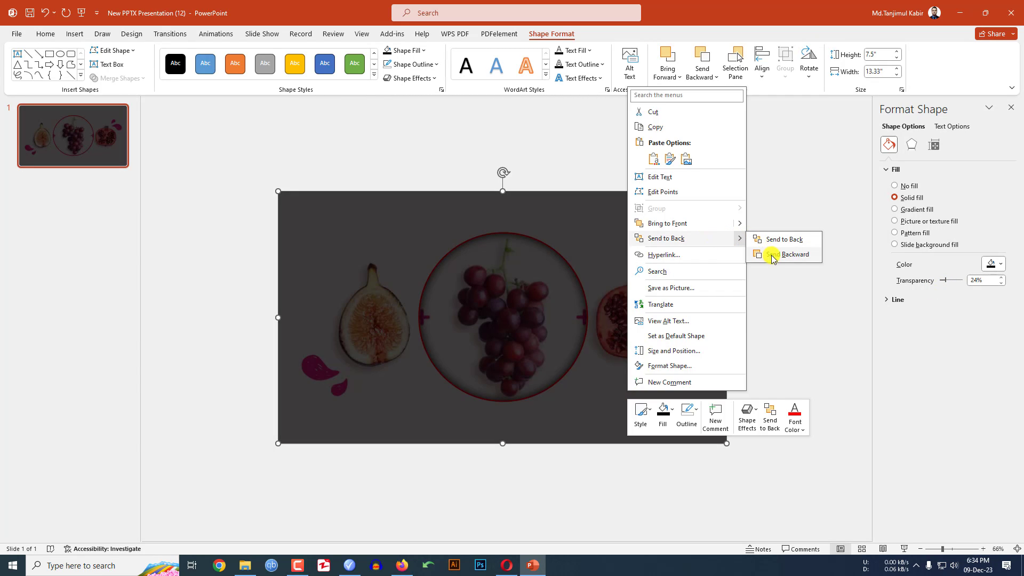
click(772, 254)
click(811, 345)
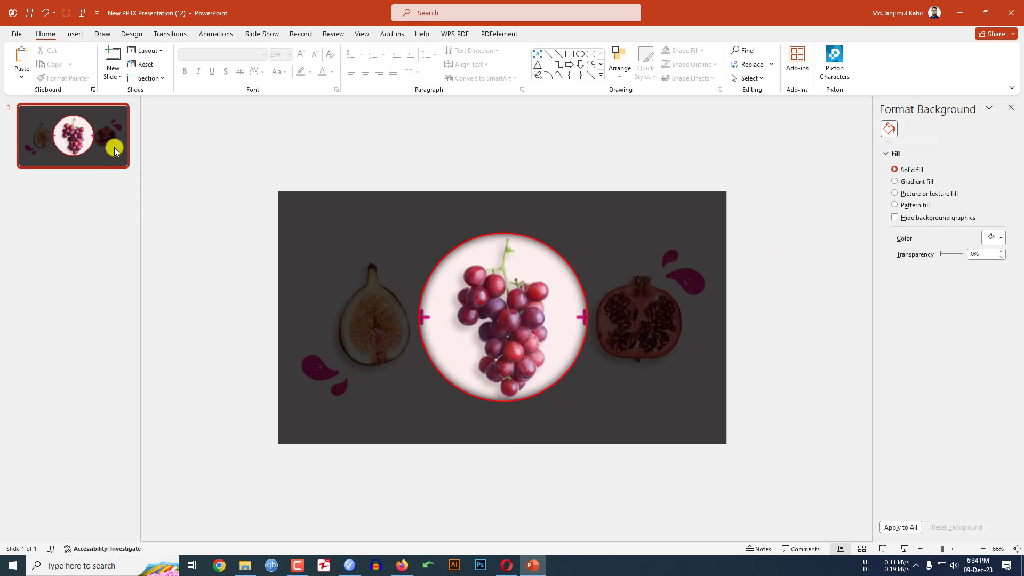
right_click(115, 151)
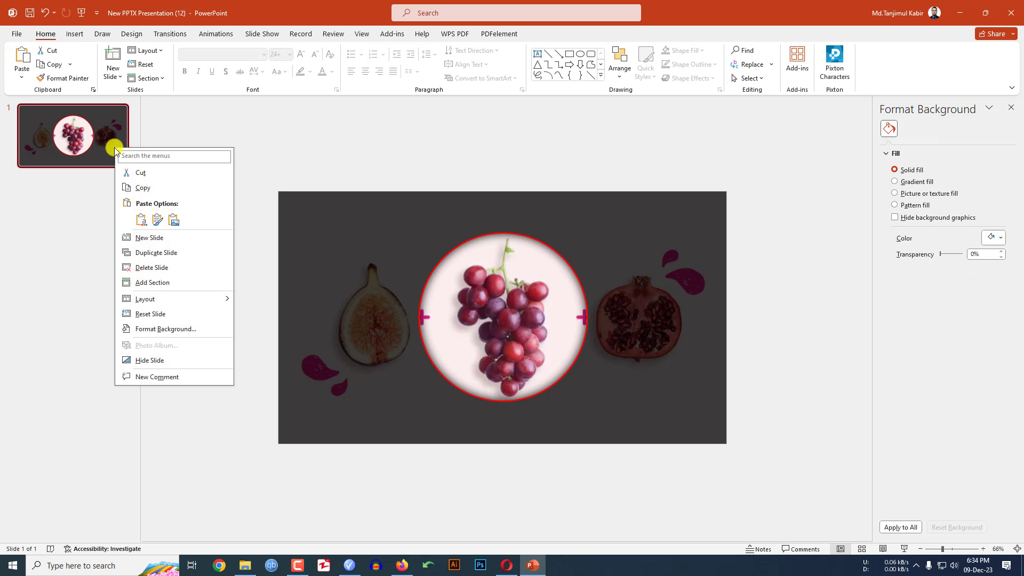
- Duplicate slide 1, shift slide 2's circular crop onto the fig, then duplicate slide 2
click(140, 253)
click(421, 334)
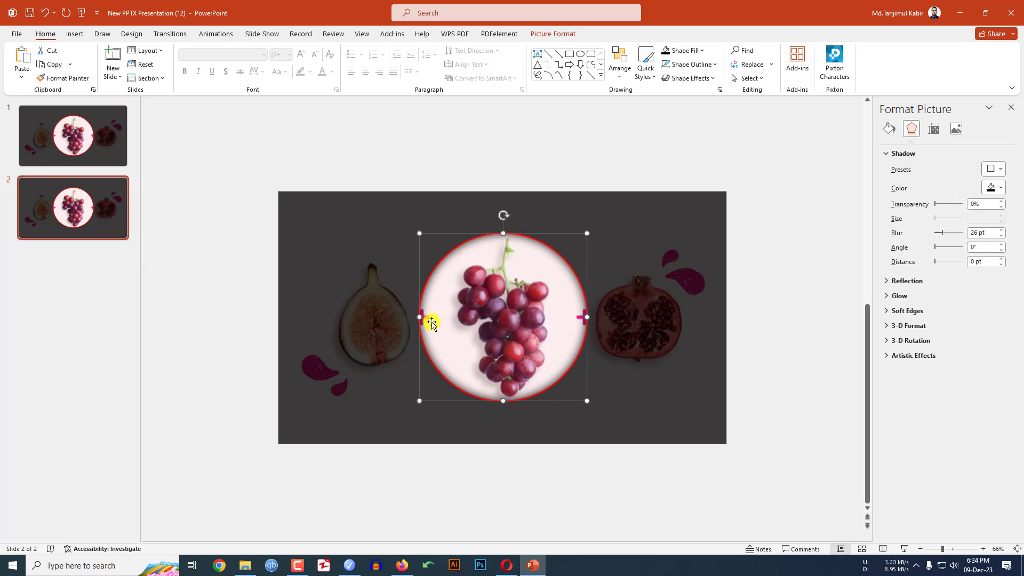
click(570, 34)
click(899, 76)
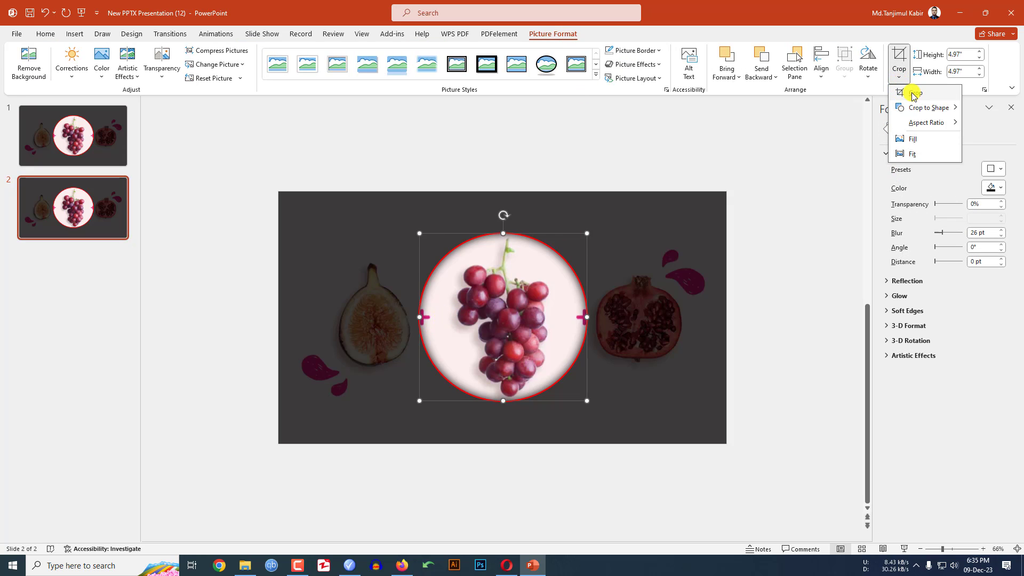
click(913, 94)
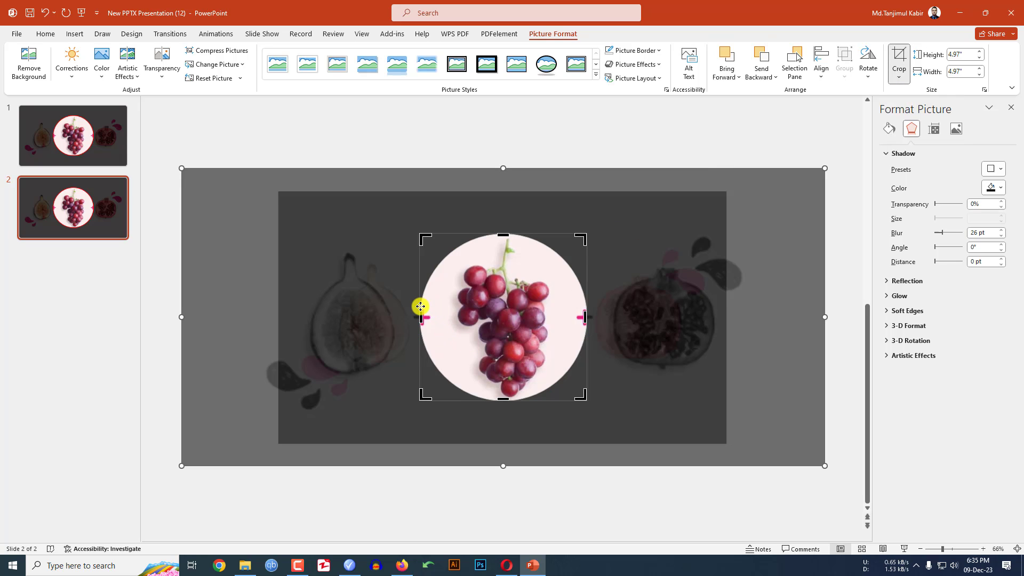
drag(421, 306, 277, 310)
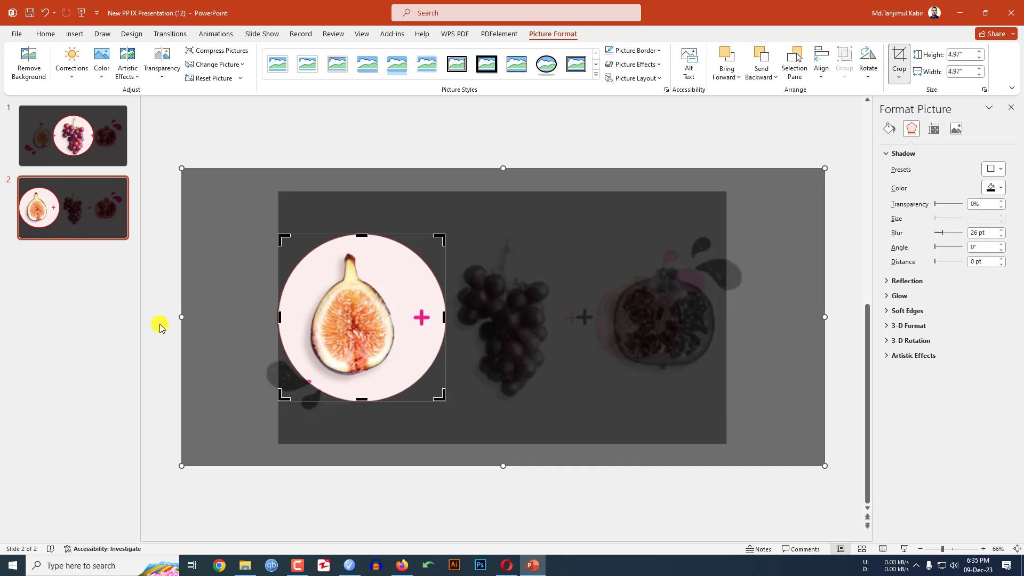
click(159, 324)
right_click(88, 225)
click(120, 335)
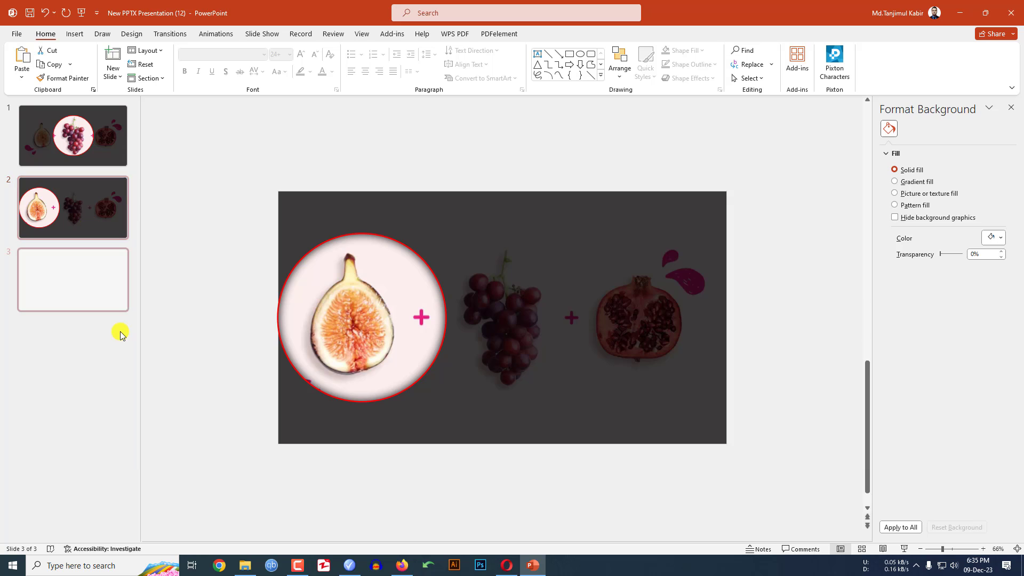
- On slide 3, shift the circular crop onto the pomegranate and shrink it to 4.53 inches
click(368, 332)
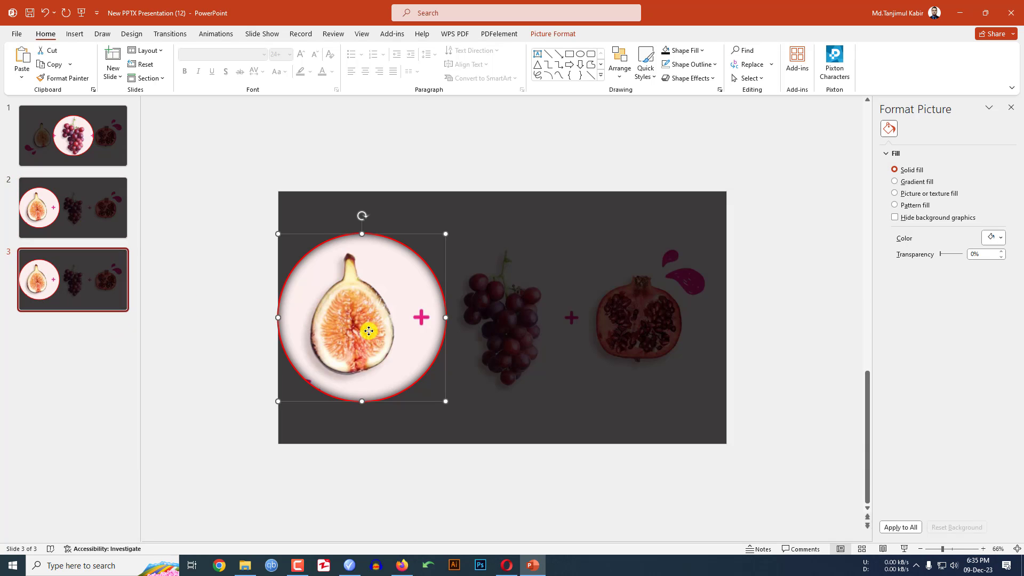
click(555, 34)
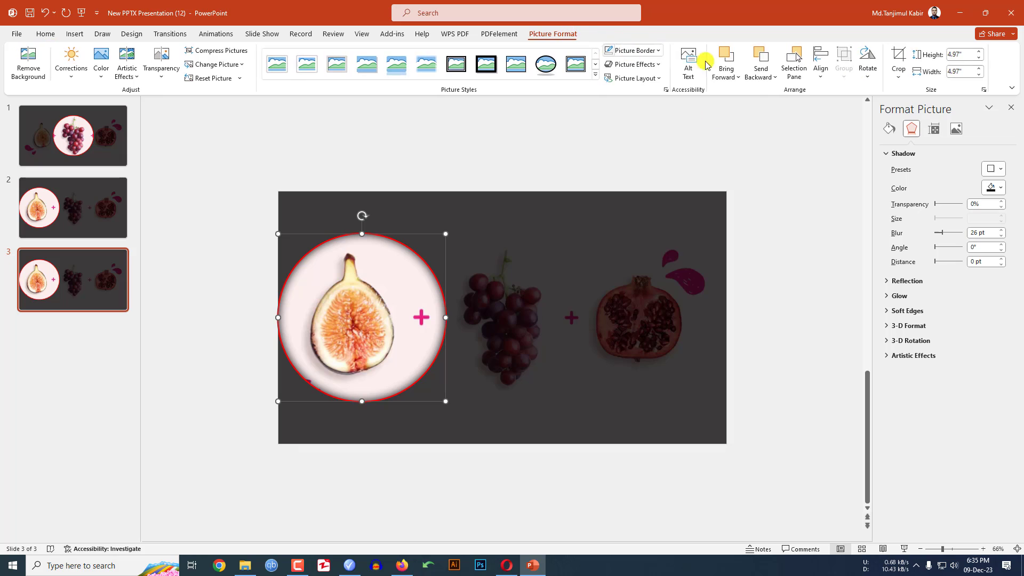
click(901, 63)
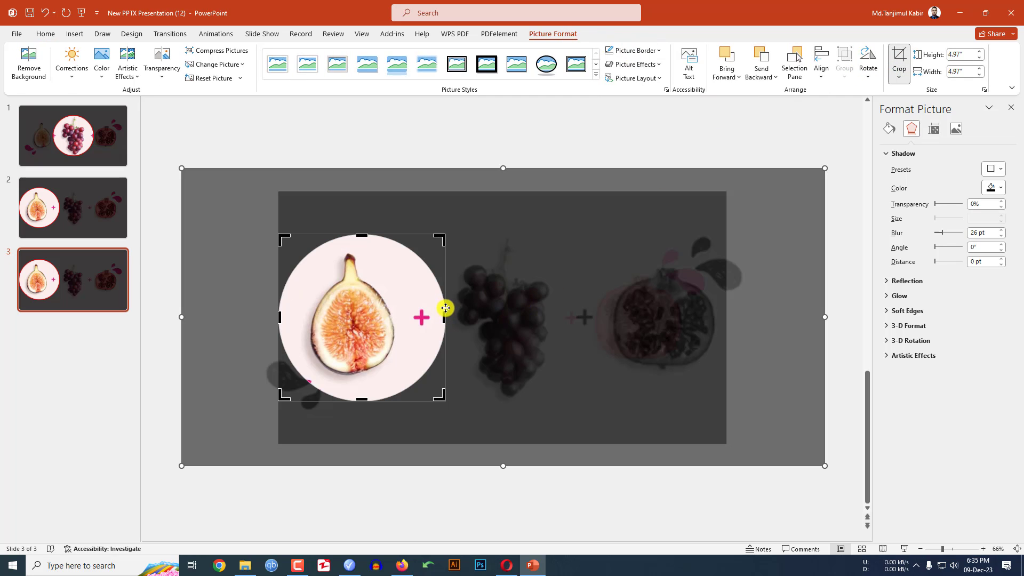
drag(445, 308, 727, 312)
drag(562, 404, 580, 389)
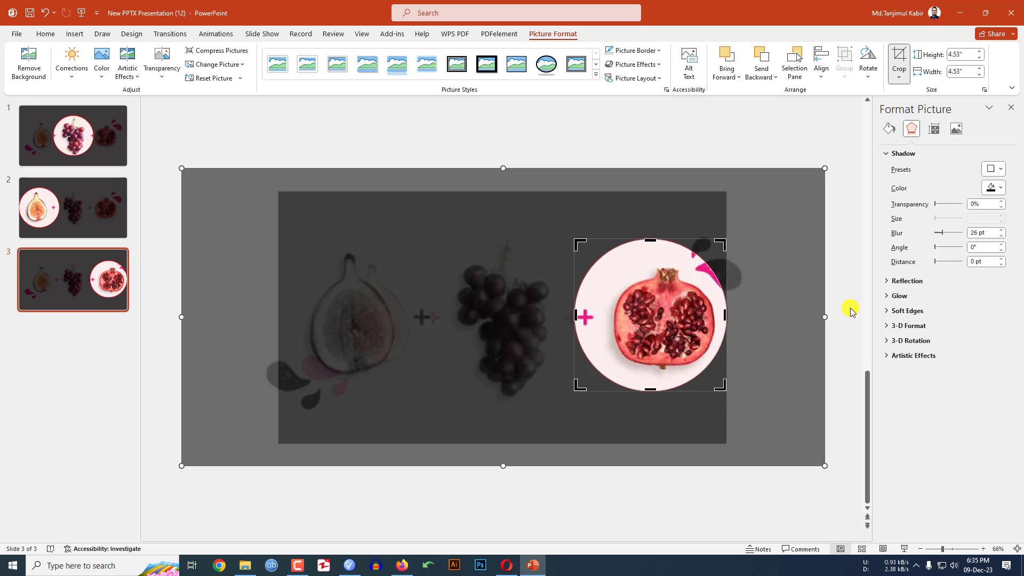
click(850, 311)
click(83, 143)
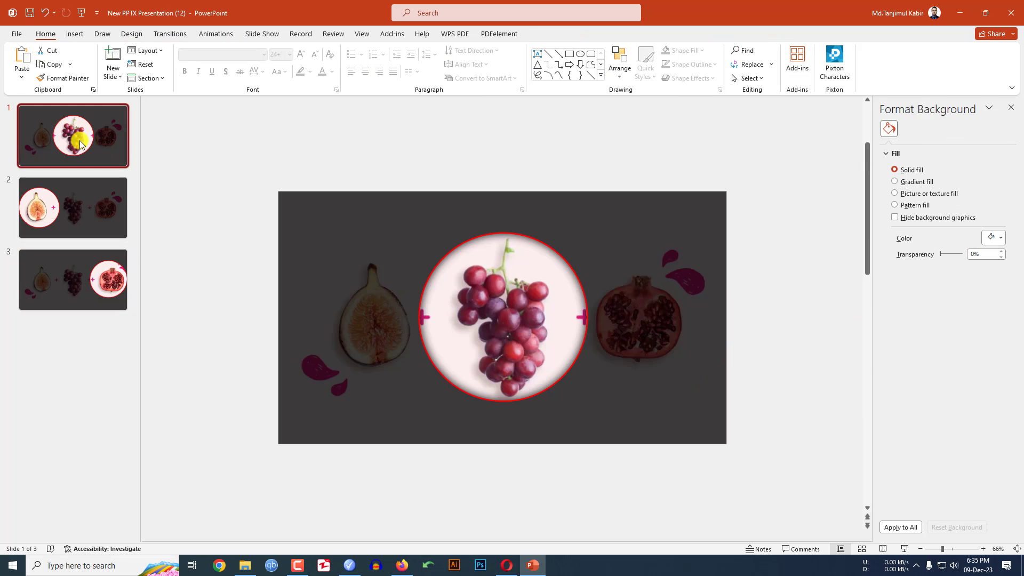
- Duplicate the grapes slide 1 and move the copy after the fig slide
right_click(81, 142)
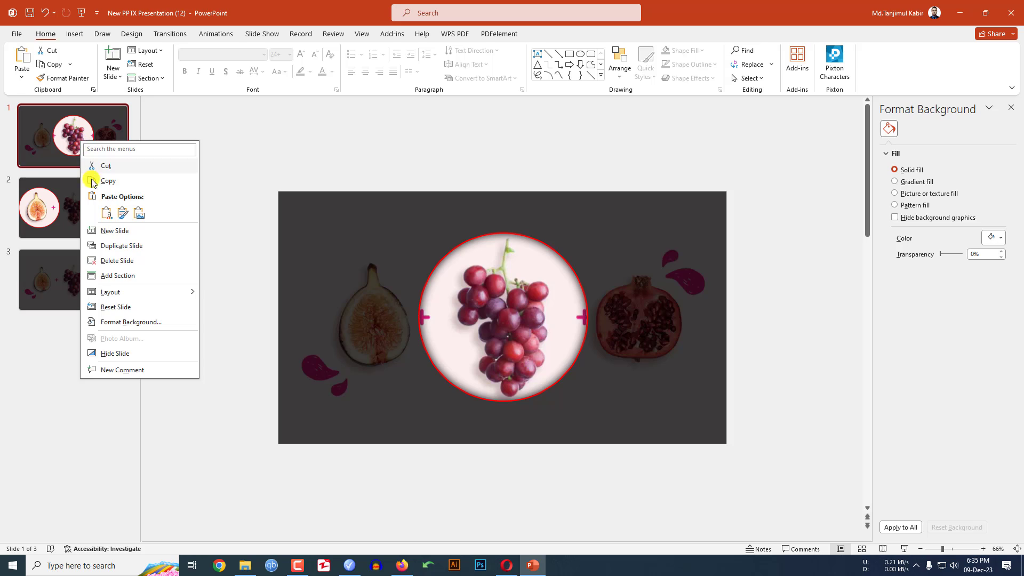
click(114, 248)
drag(100, 214, 101, 270)
- On slide 1, drag the circular crop off the slide's left edge so all fruits are dimmed
click(95, 152)
click(535, 280)
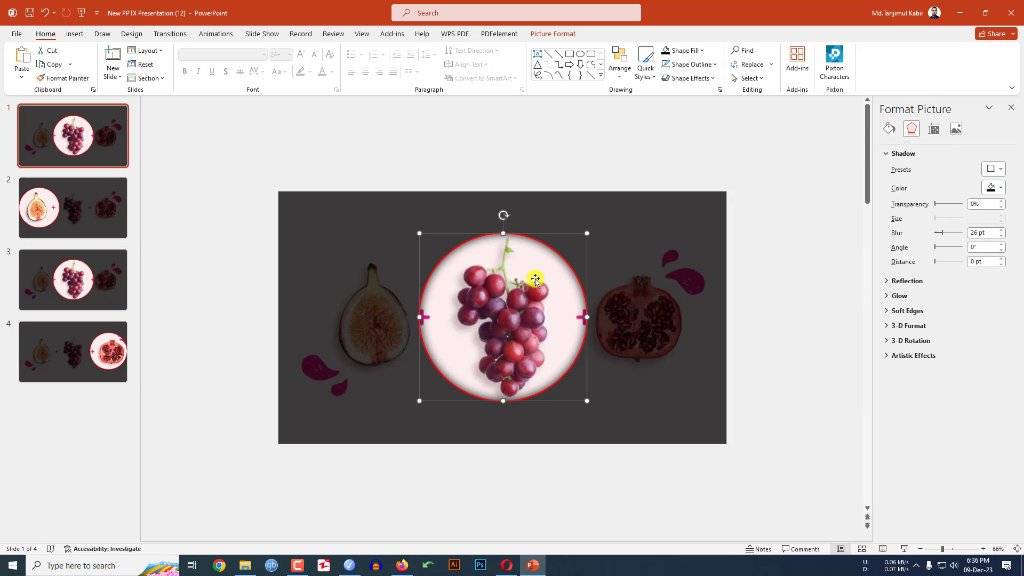
click(573, 37)
click(899, 60)
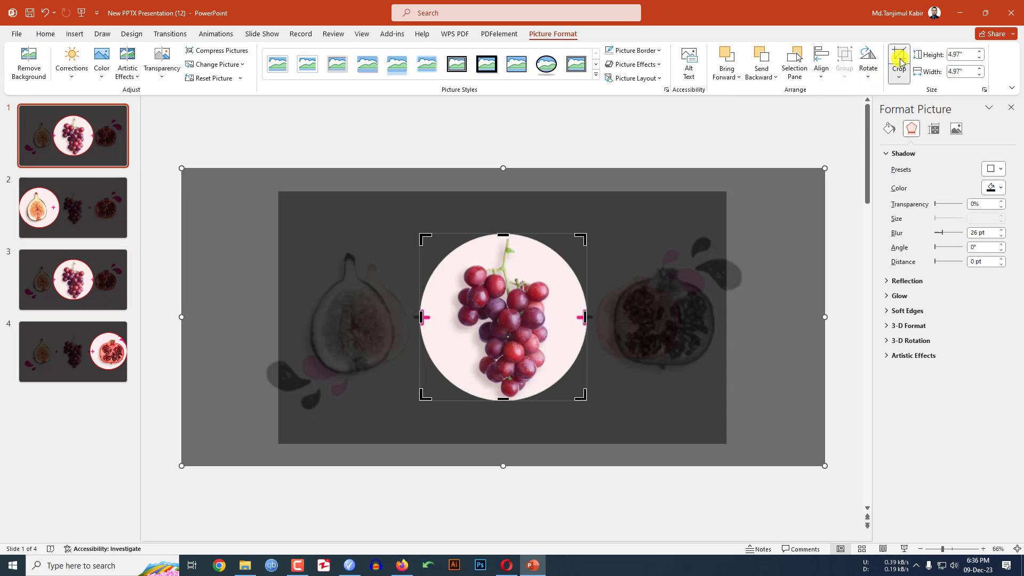
scroll(496, 342, down, 3)
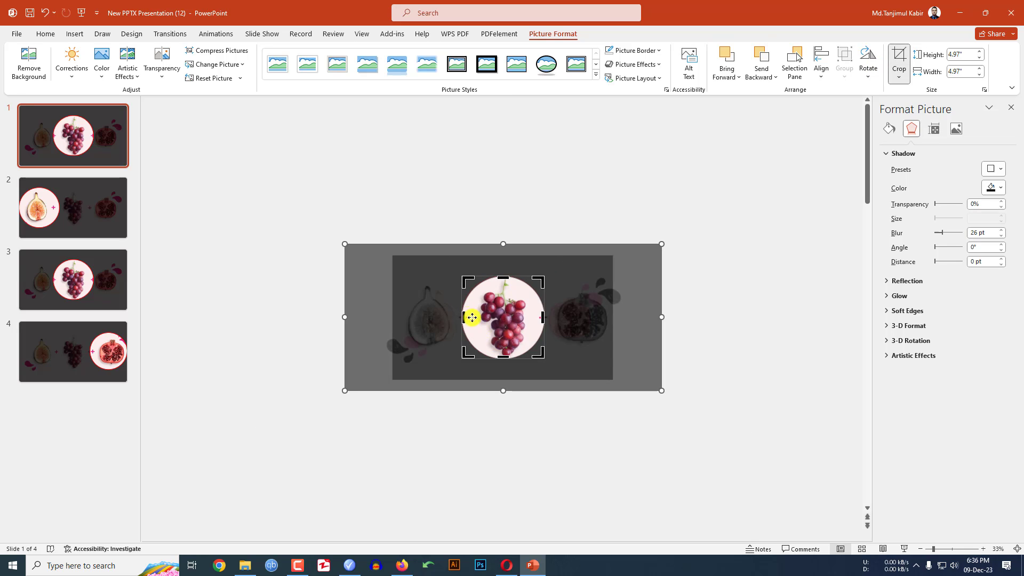
drag(463, 308, 304, 313)
click(274, 320)
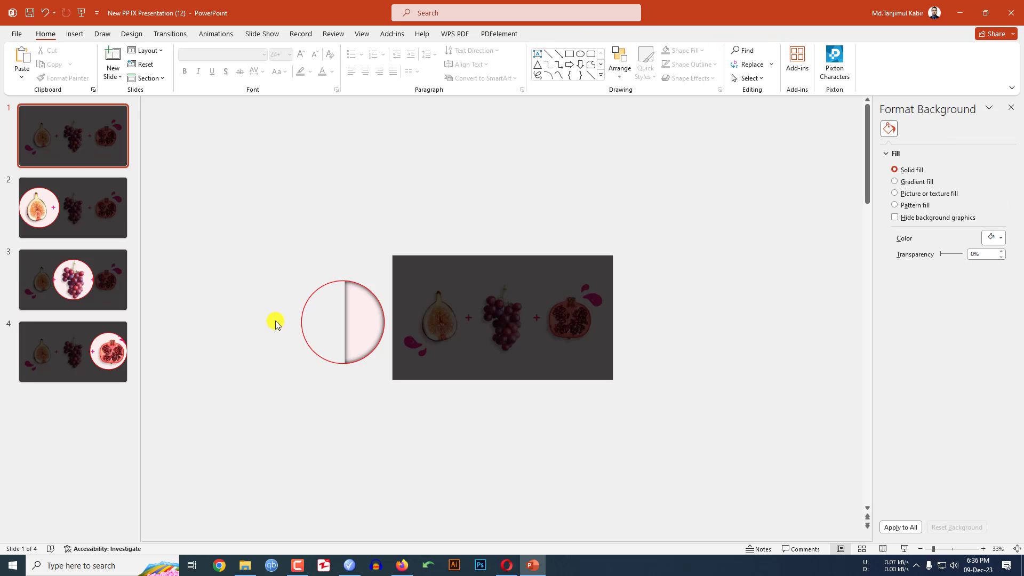
- Draw a text box above the grapes on slide 2 for the FRUIT NAME heading
click(109, 189)
click(75, 34)
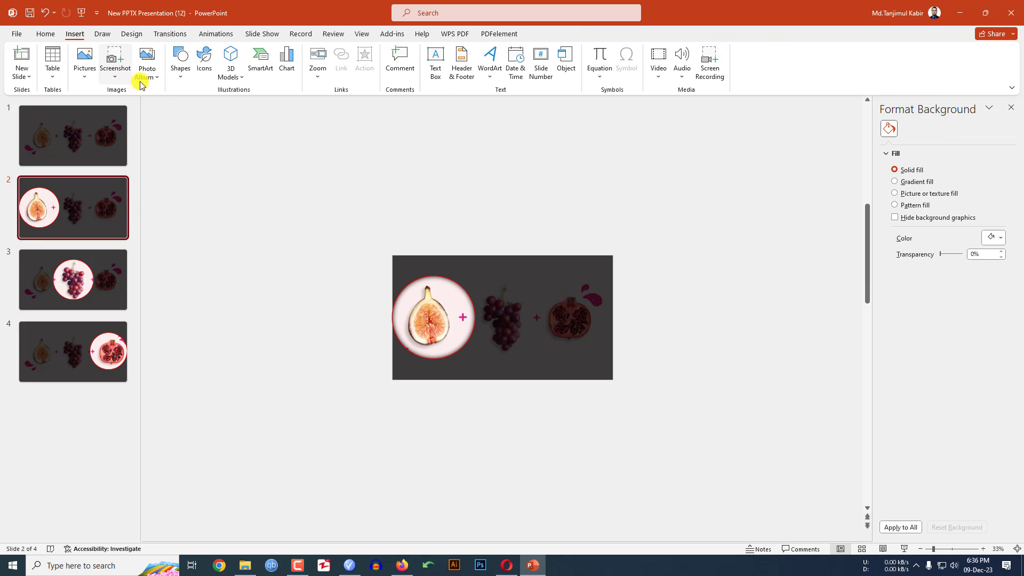
click(179, 72)
click(176, 106)
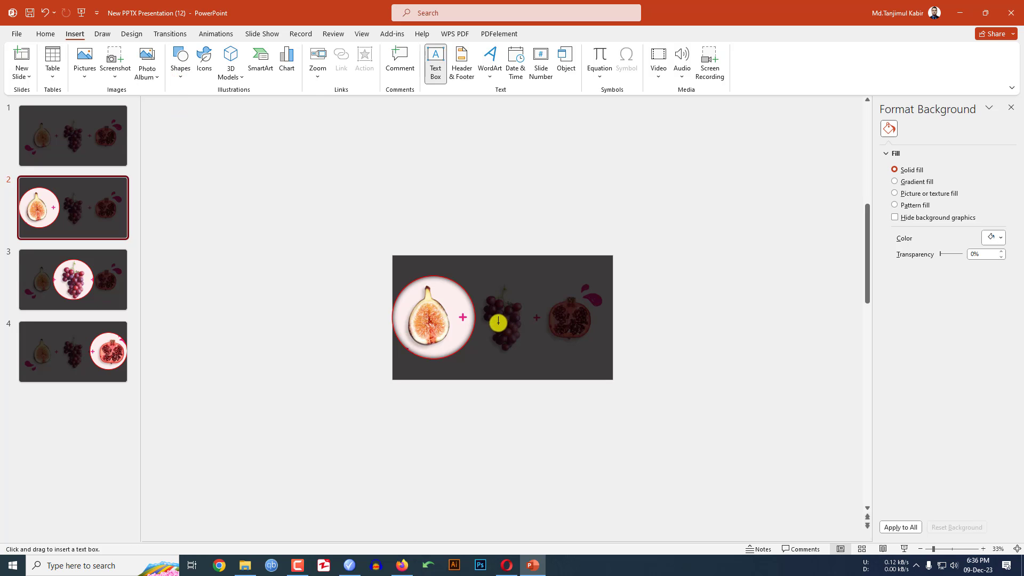
drag(492, 281, 548, 306)
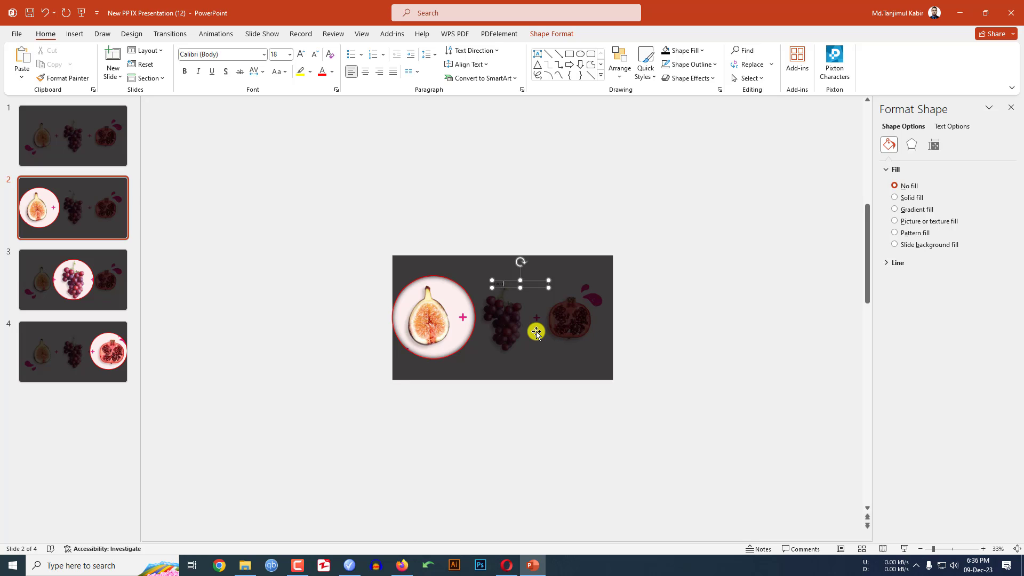
- Make the FRUIT NAME heading white in the LEMON MILK font, enlarged to 24 pt
click(332, 71)
click(320, 91)
click(240, 54)
text(LEMON MILK)
key(Return)
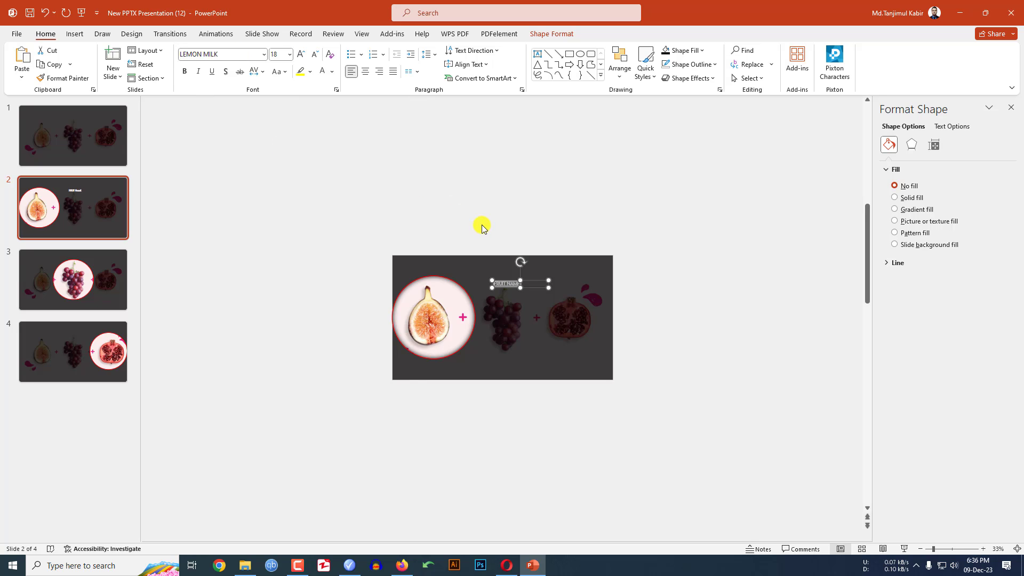
scroll(491, 242, up, 4)
click(300, 54)
click(300, 54)
click(301, 54)
click(761, 247)
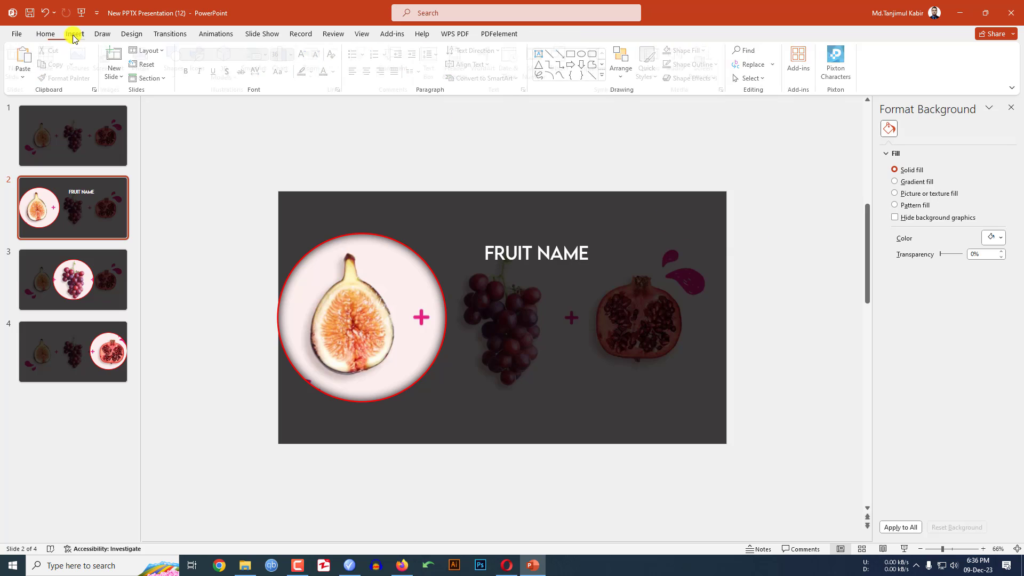
click(74, 33)
- Add a text box under FRUIT NAME holding the pasted botany sentence about fruit
click(179, 68)
click(177, 106)
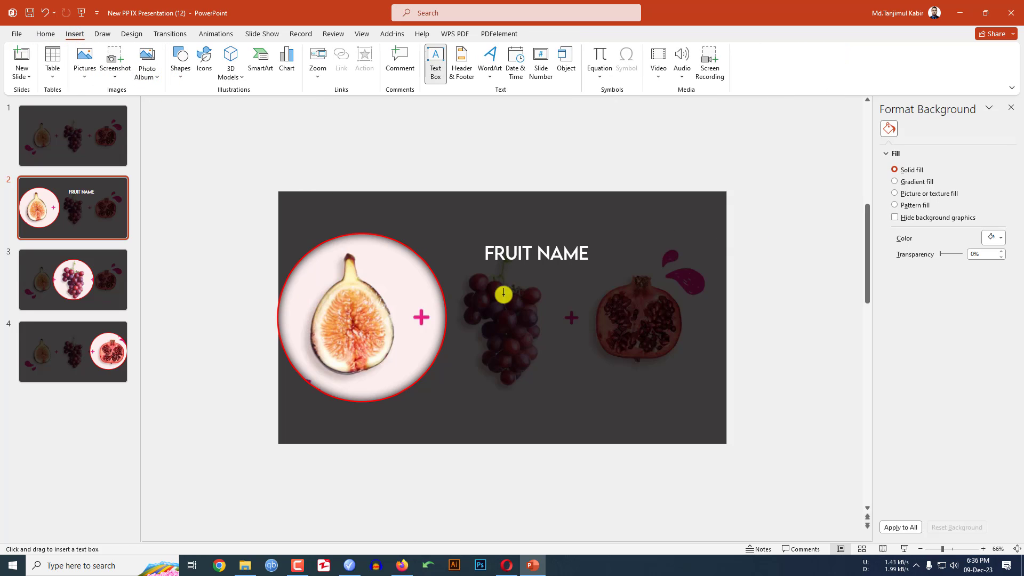
drag(486, 267, 587, 370)
text(In botany, a fruit is the seed-bearing structure in flowering plants that is formed from the ovary after flowering (see Fruit anatomy).)
drag(555, 319, 480, 267)
- Justify the paragraph, colour it white and increase its font size
click(393, 72)
click(332, 74)
click(325, 99)
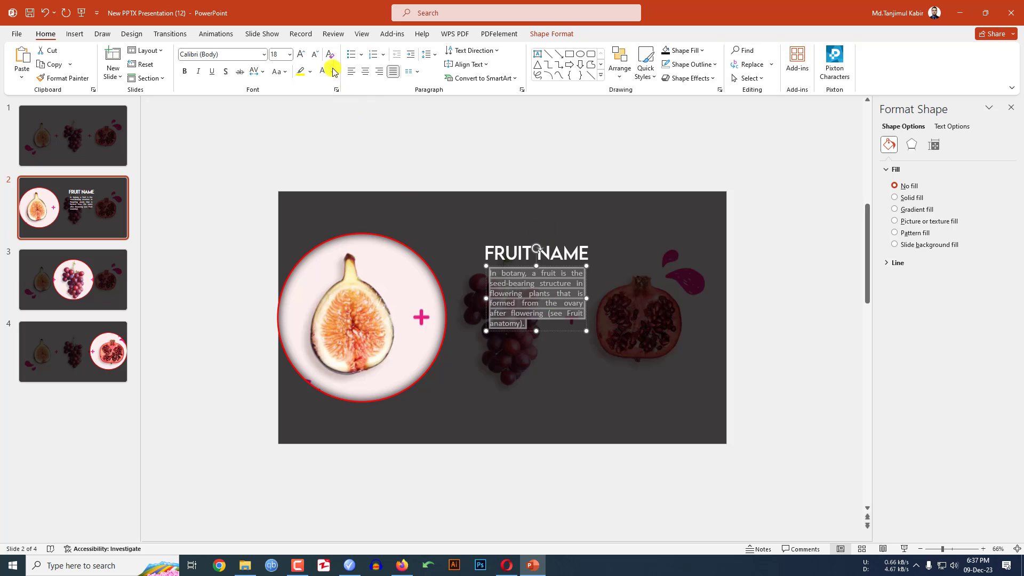
click(300, 55)
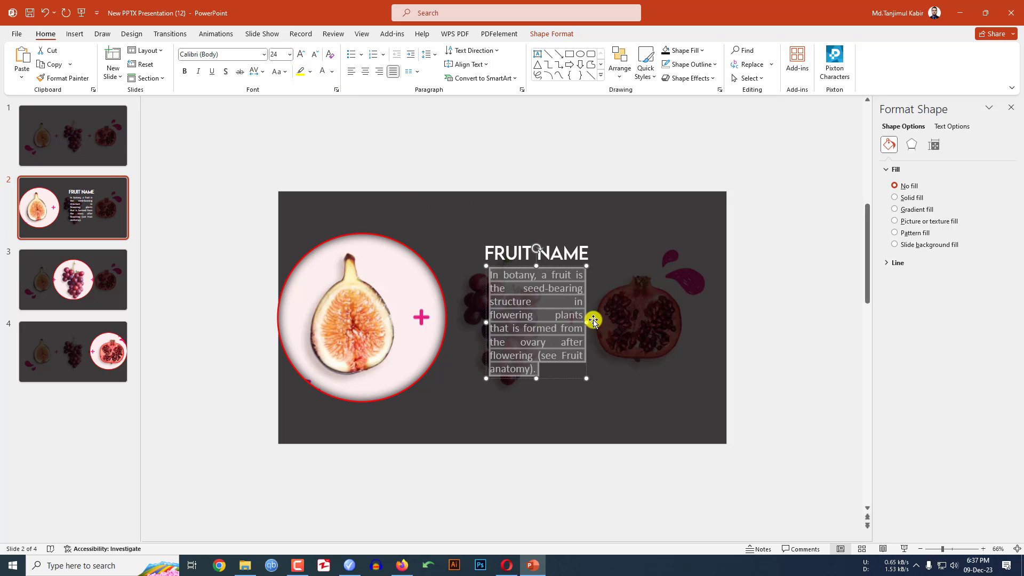
click(777, 373)
- Paste the heading and paragraph boxes onto slide 3
drag(715, 484, 477, 160)
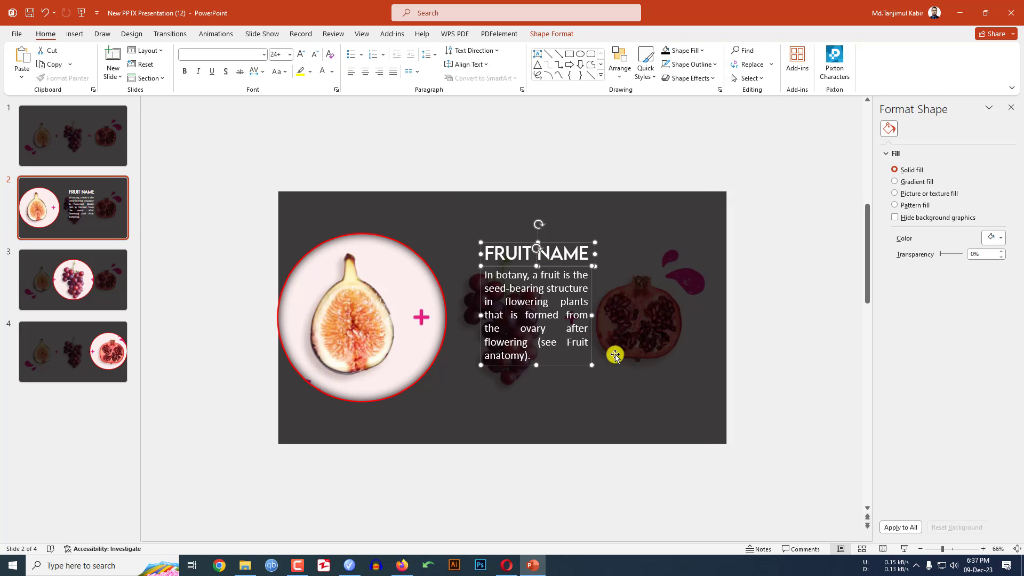
click(108, 264)
key(ctrl+v)
- Paste the heading and paragraph onto slide 4 and nudge them slightly left
click(100, 354)
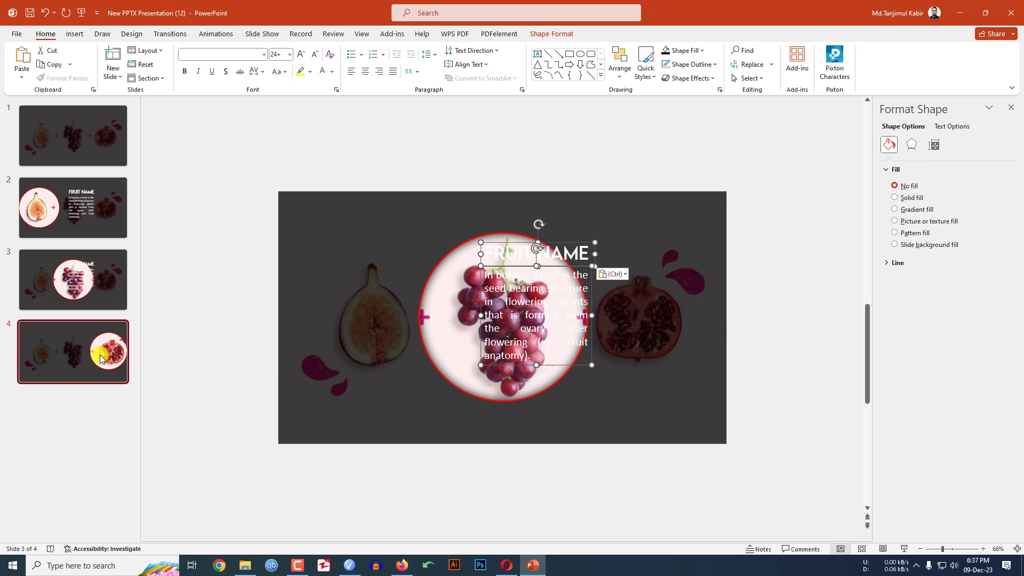
key(ctrl+v)
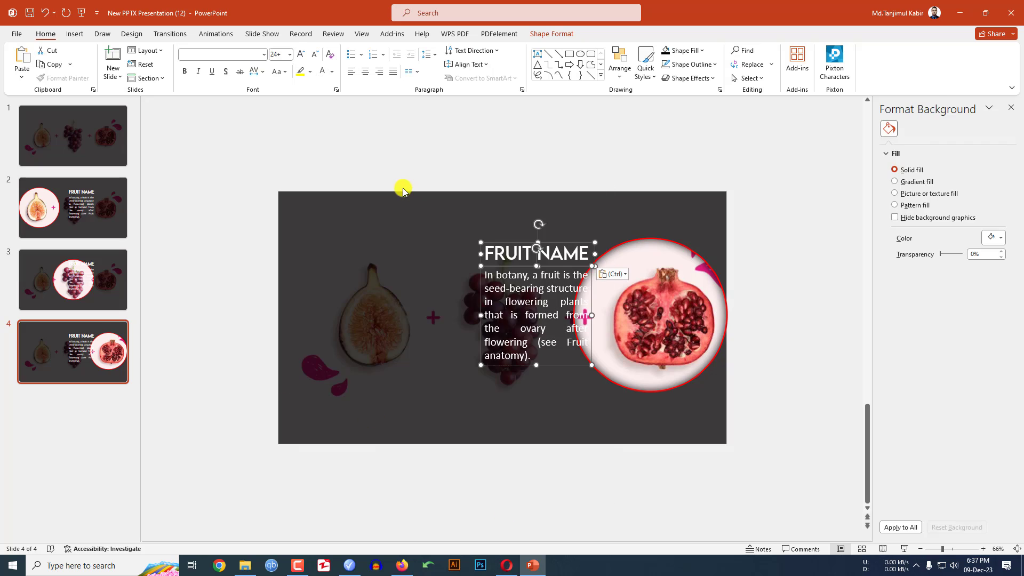
key(Left)
key(Left)
key(Left)
key(Left)
key(Left)
key(Left)
key(Left)
key(Left)
key(Left)
key(Left)
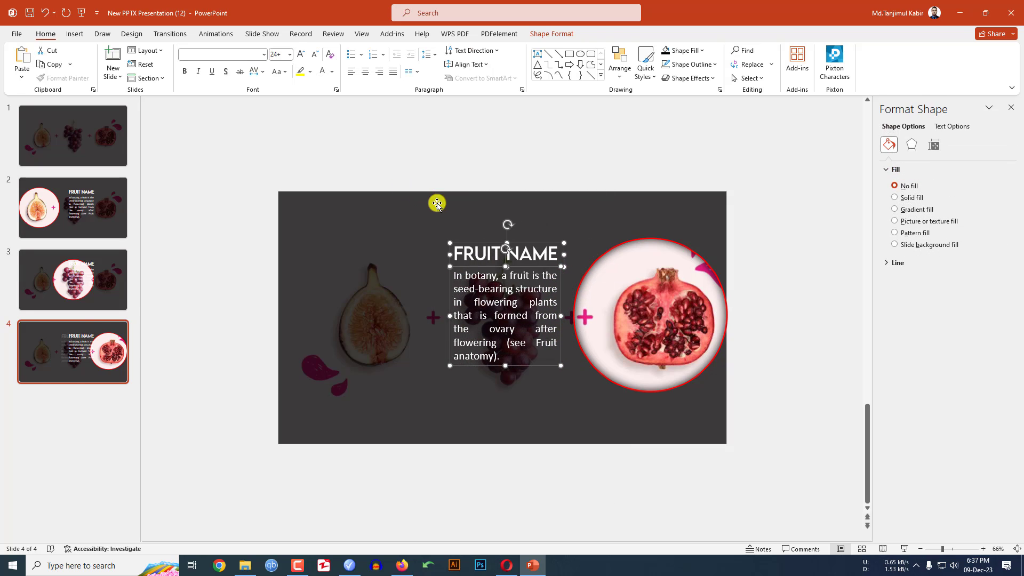
- Move slide 3's heading and paragraph to the left of the grapes circle
key(Page_Up)
click(539, 285)
drag(616, 460, 449, 164)
drag(496, 269, 319, 291)
- Apply the Morph transition to all four slides
click(80, 155)
shift+click(88, 211)
shift+click(86, 267)
shift+click(97, 338)
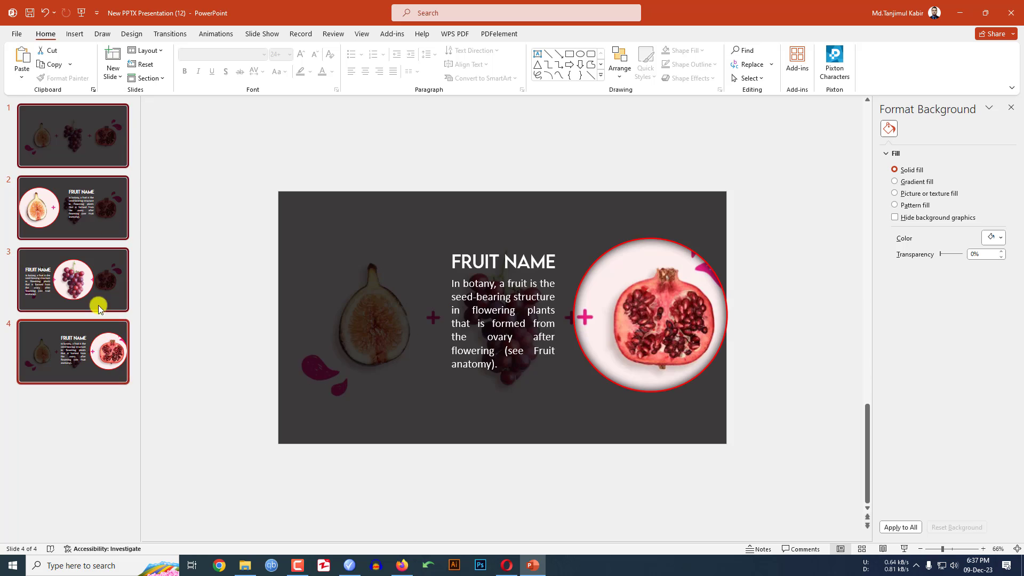
click(131, 34)
click(163, 34)
click(111, 63)
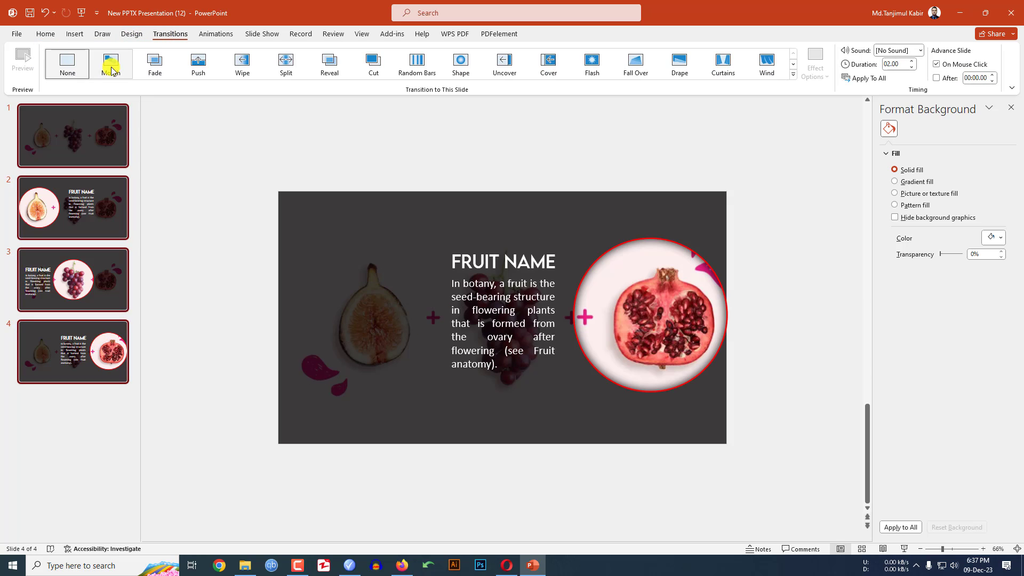
click(119, 137)
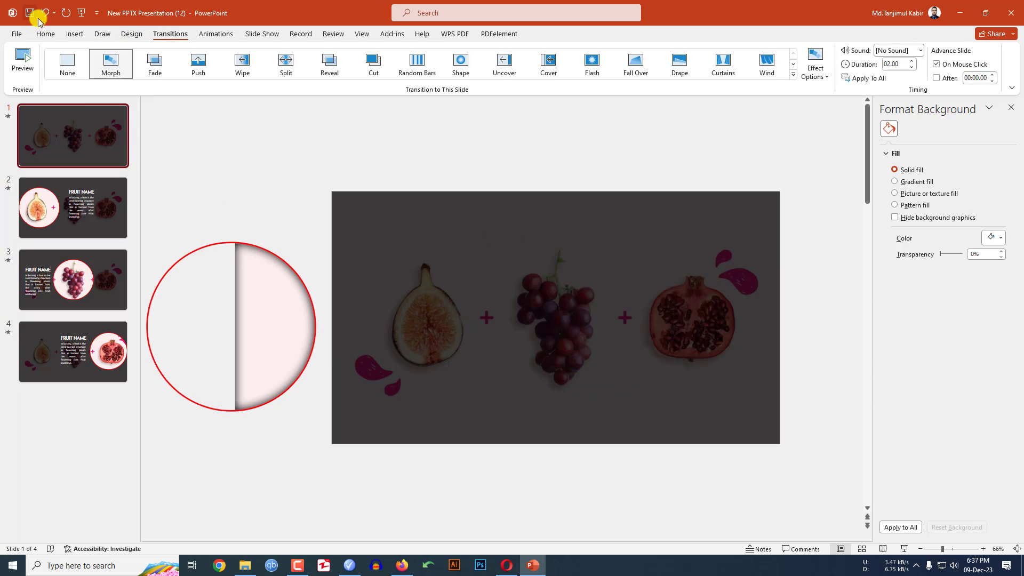